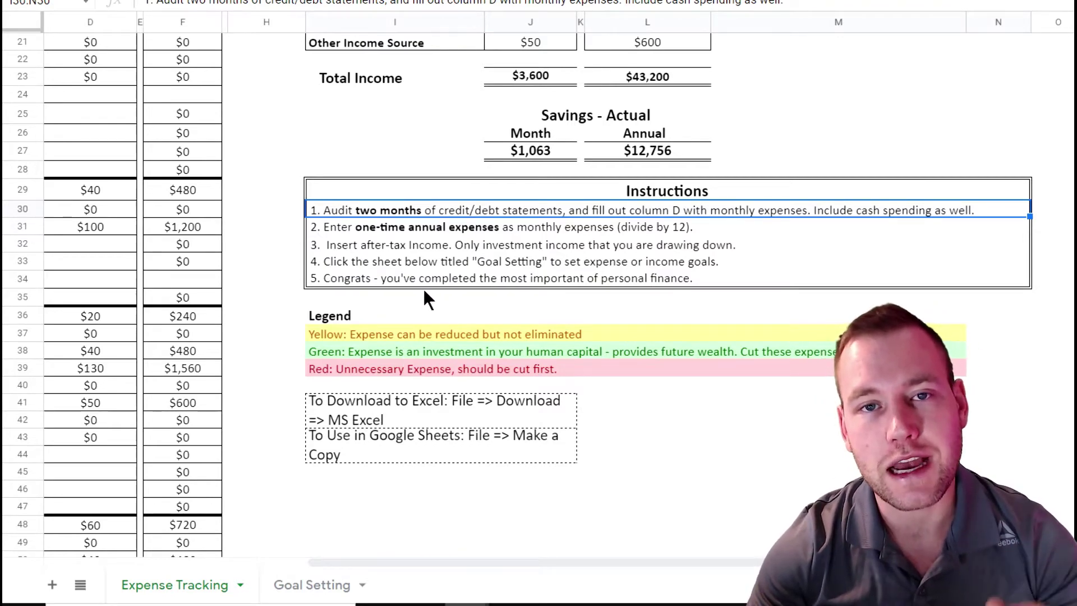
Review the instruction on spreading one-time annual expenses over 12 months, using the Car Maintenance row's monthly and annual amounts as the example
click(374, 226)
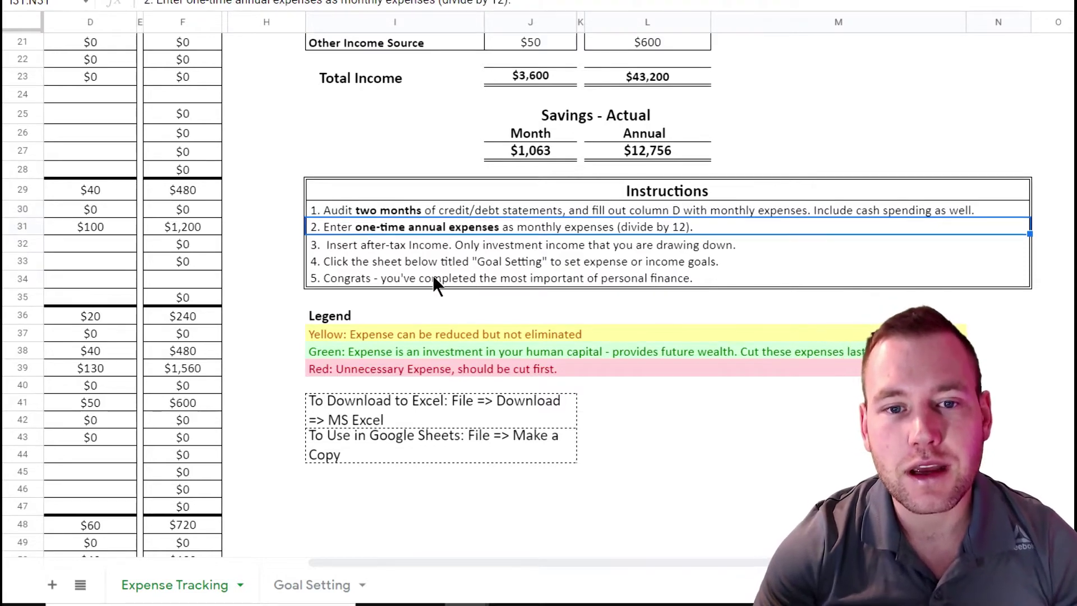
scroll(389, 252, up, 3)
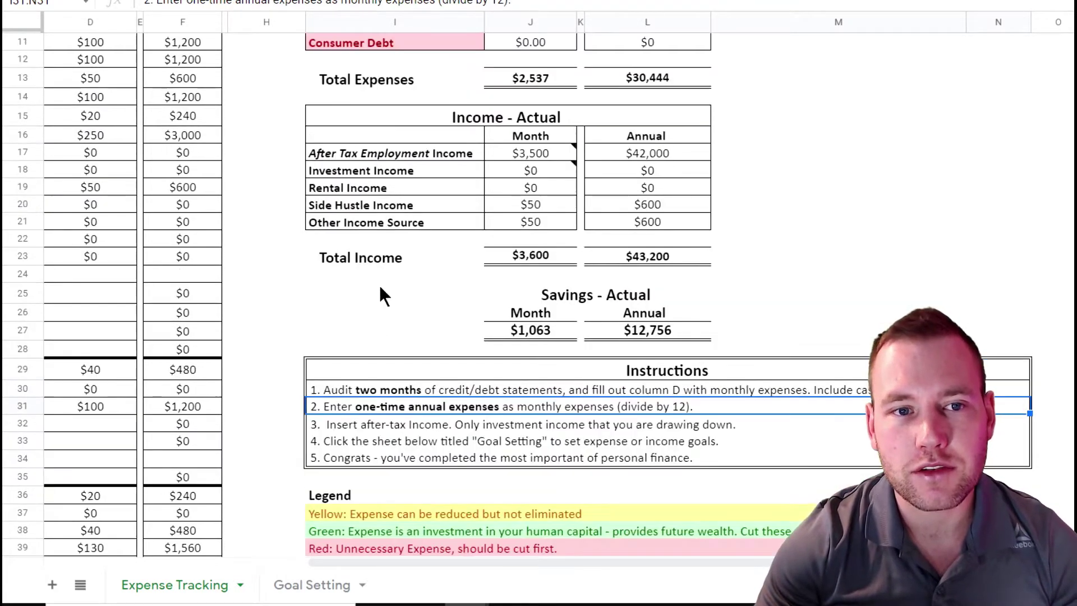
drag(386, 559, 317, 563)
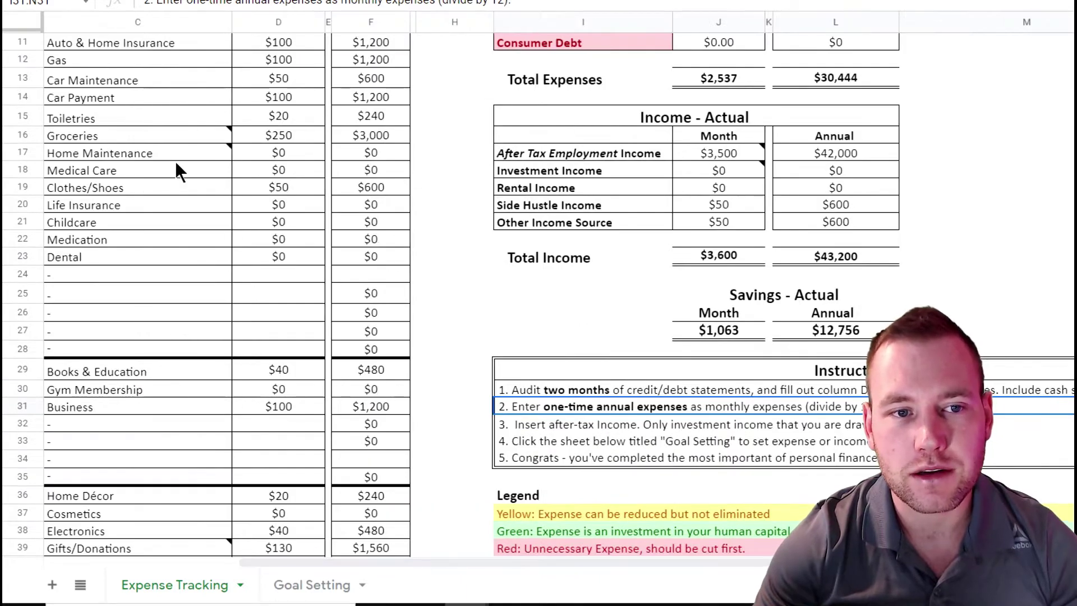
drag(110, 78, 372, 83)
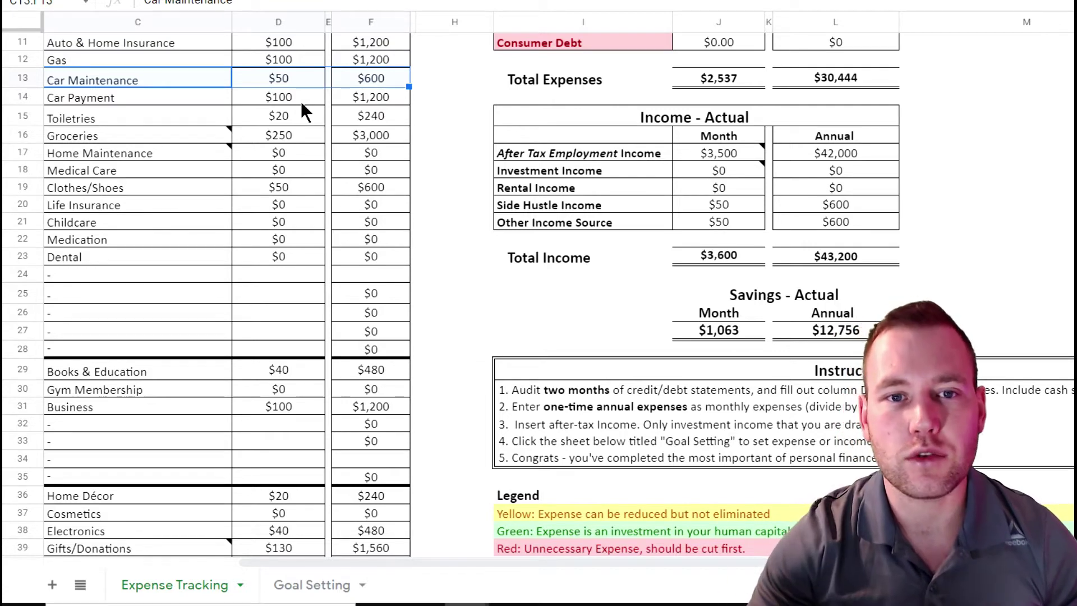
click(300, 75)
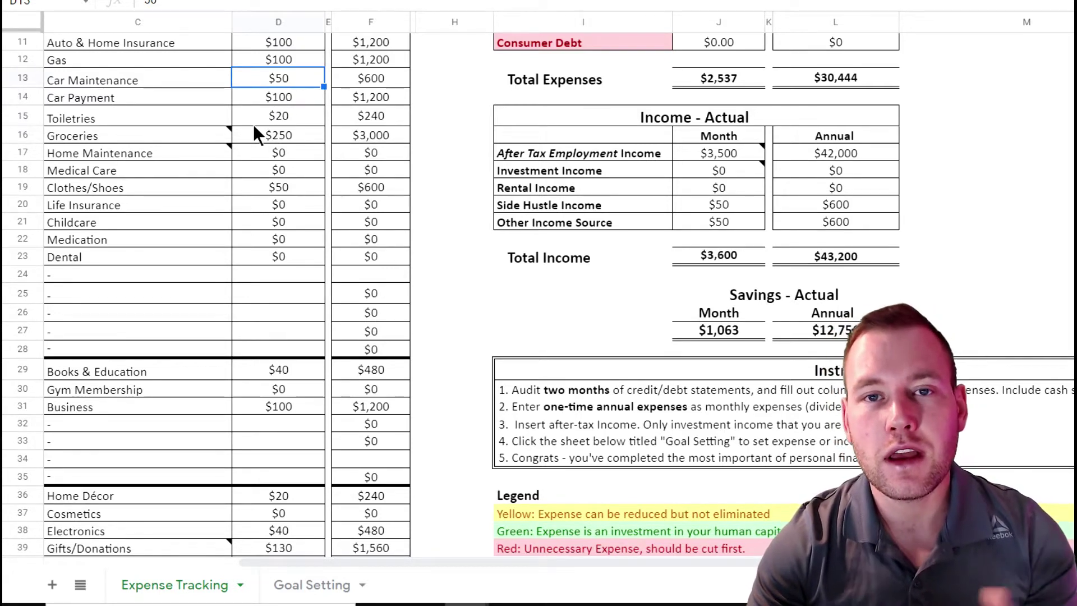
Examine the monthly and annual figures in the Total Expenses summary, from the "Musts" - Essentials row down to the total
scroll(289, 129, up, 3)
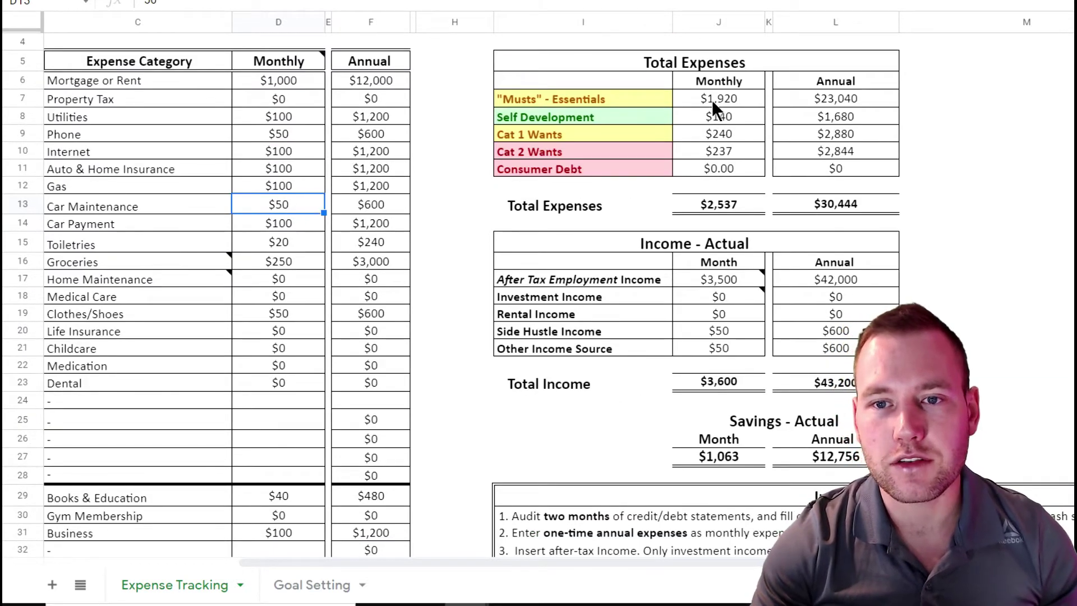
drag(712, 98, 830, 205)
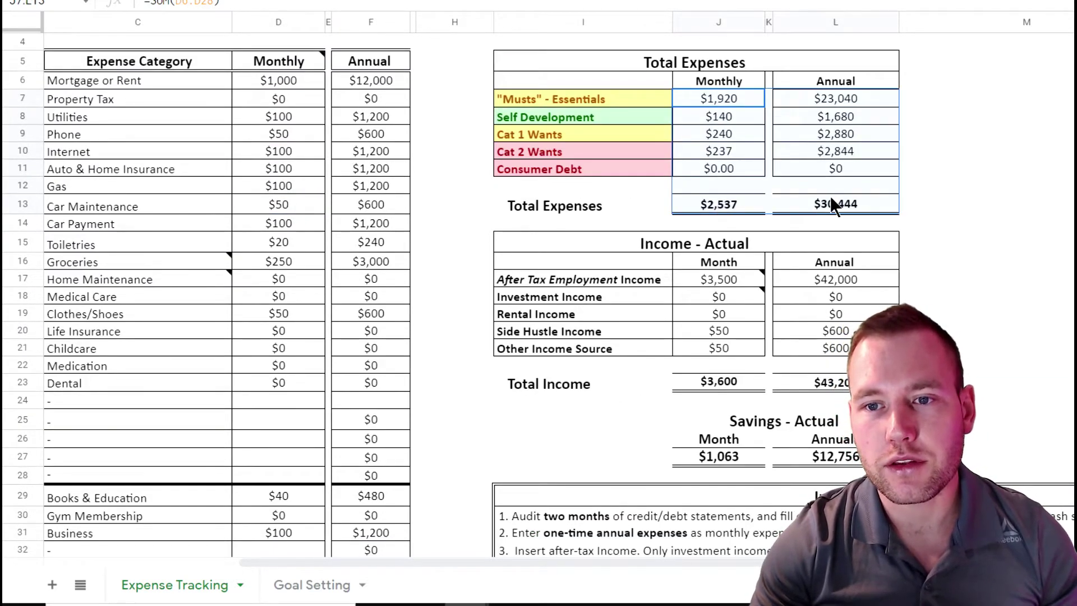
scroll(337, 393, down, 3)
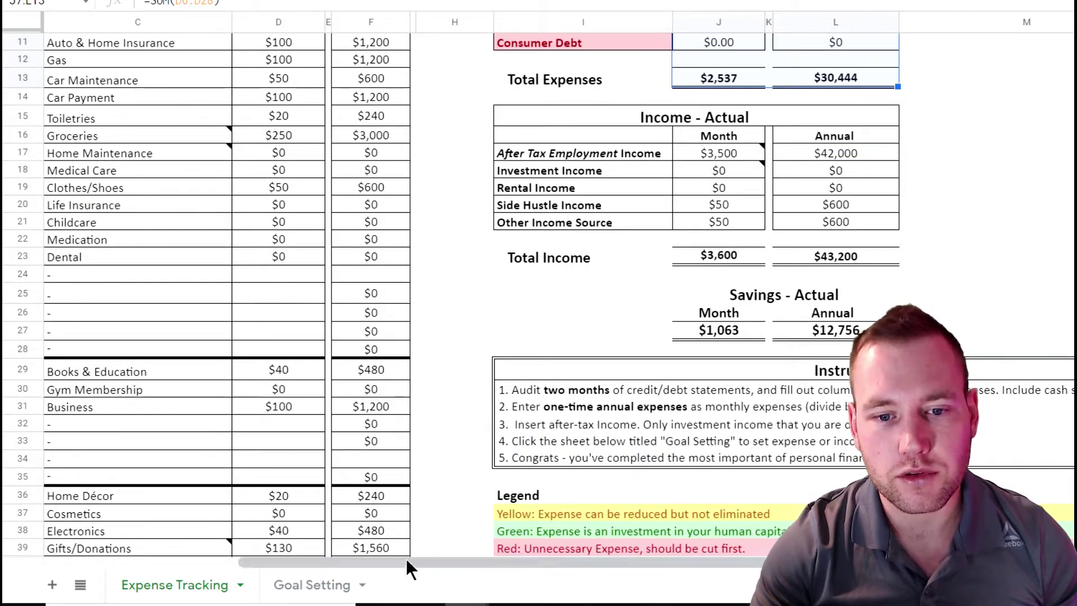
drag(407, 562, 541, 573)
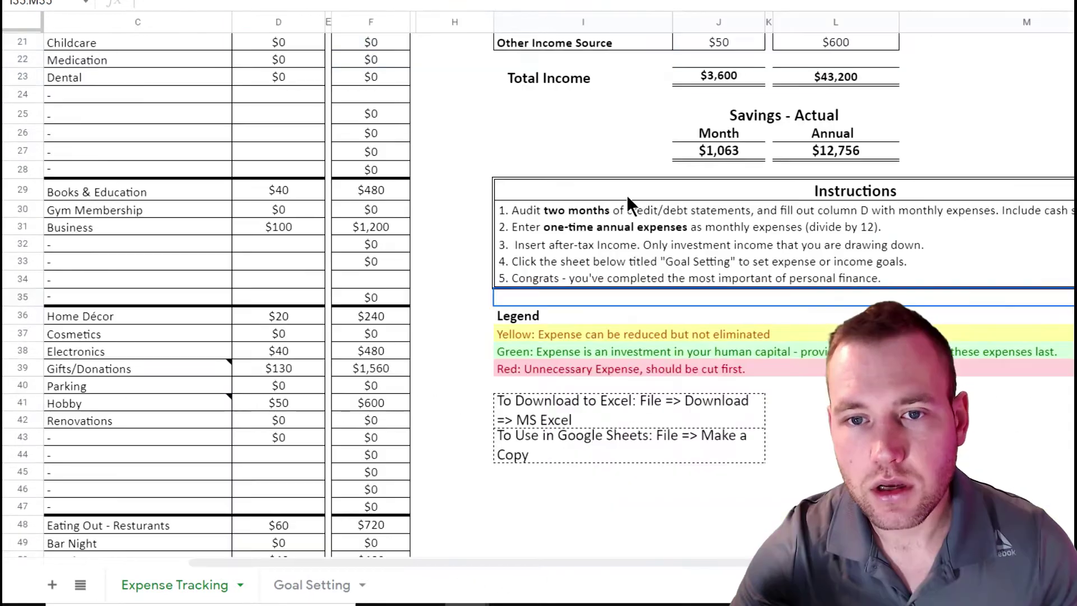
Read the after-tax income instruction and inspect the monthly and annual Savings - Actual cells
scroll(645, 247, up, 2)
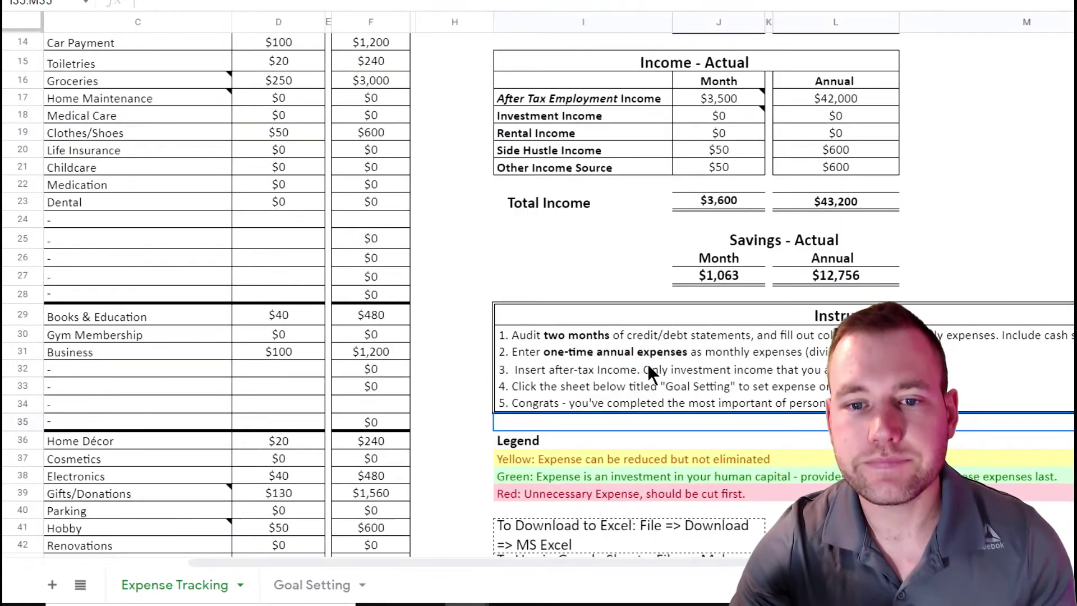
click(580, 372)
drag(548, 369, 639, 377)
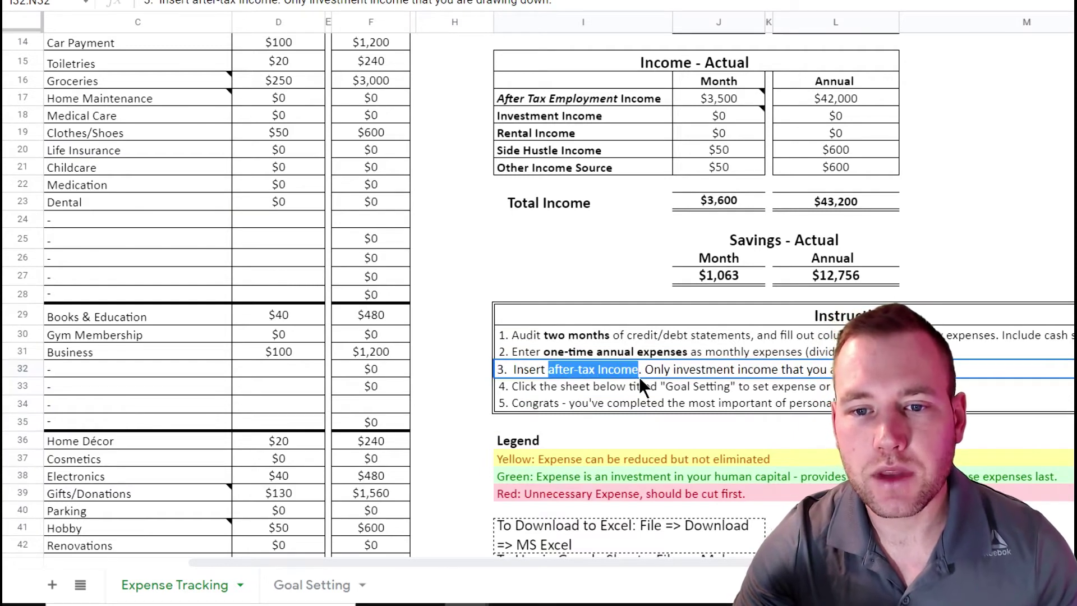
triple_click(717, 275)
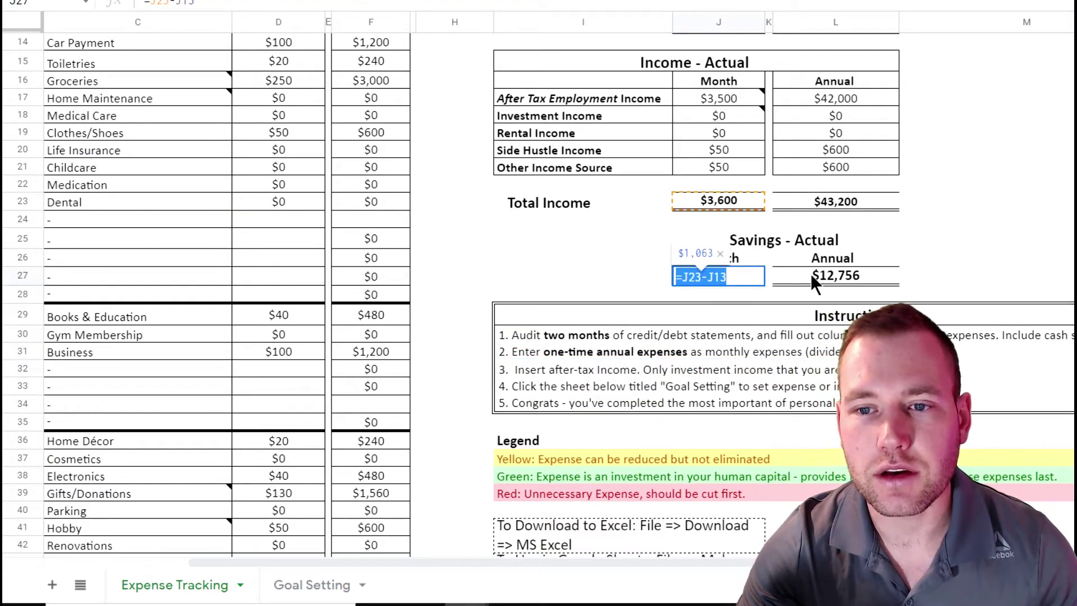
click(825, 273)
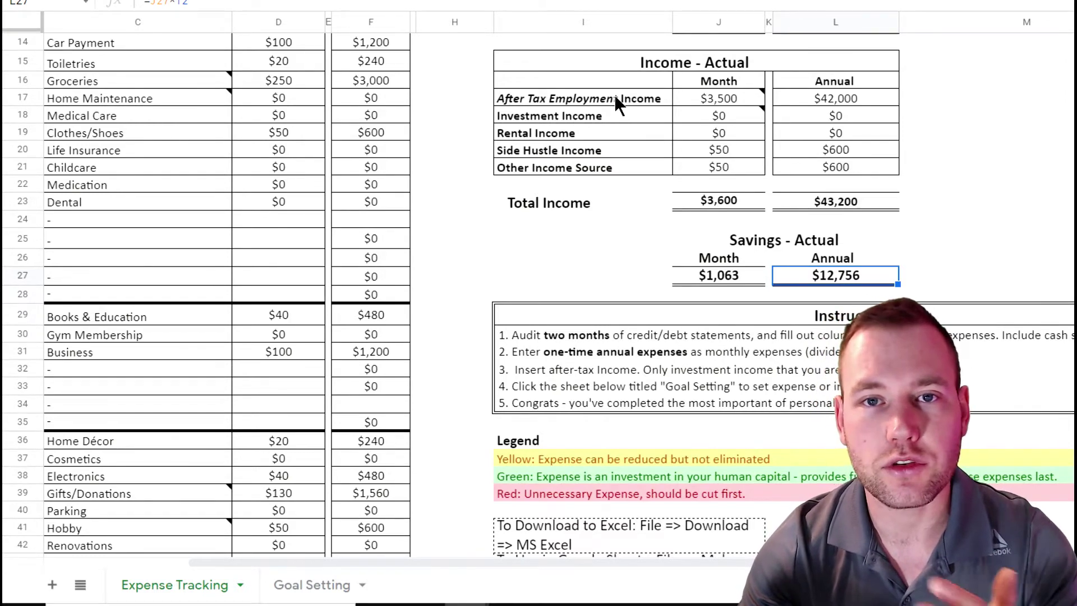
Inspect the monthly After Tax Employment Income entry in the Income - Actual table, leaving its value as is
double_click(732, 97)
scroll(602, 343, down, 1)
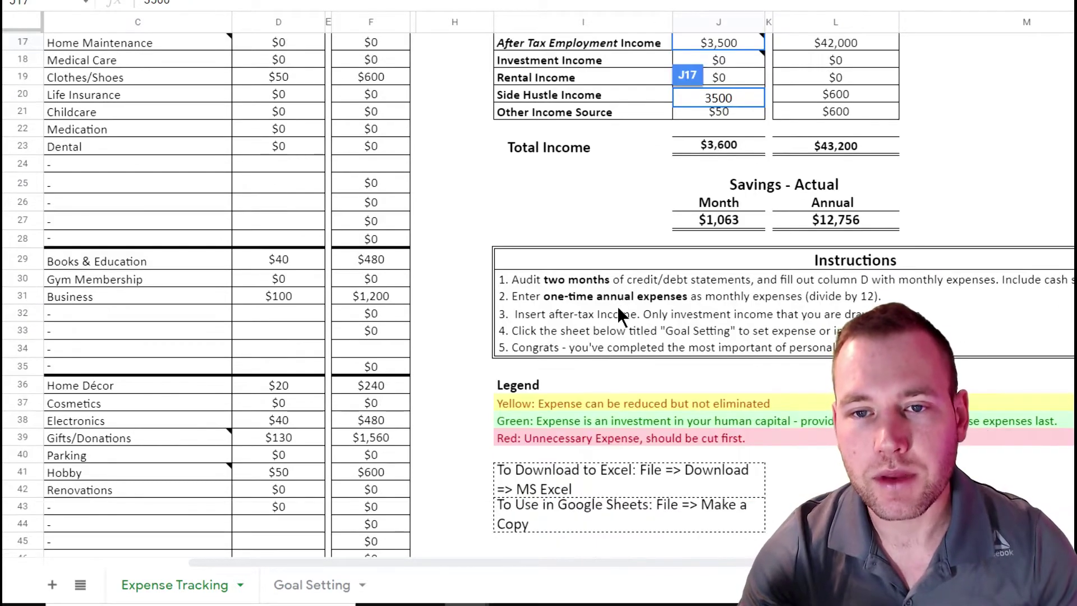
scroll(621, 301, up, 1)
click(618, 280)
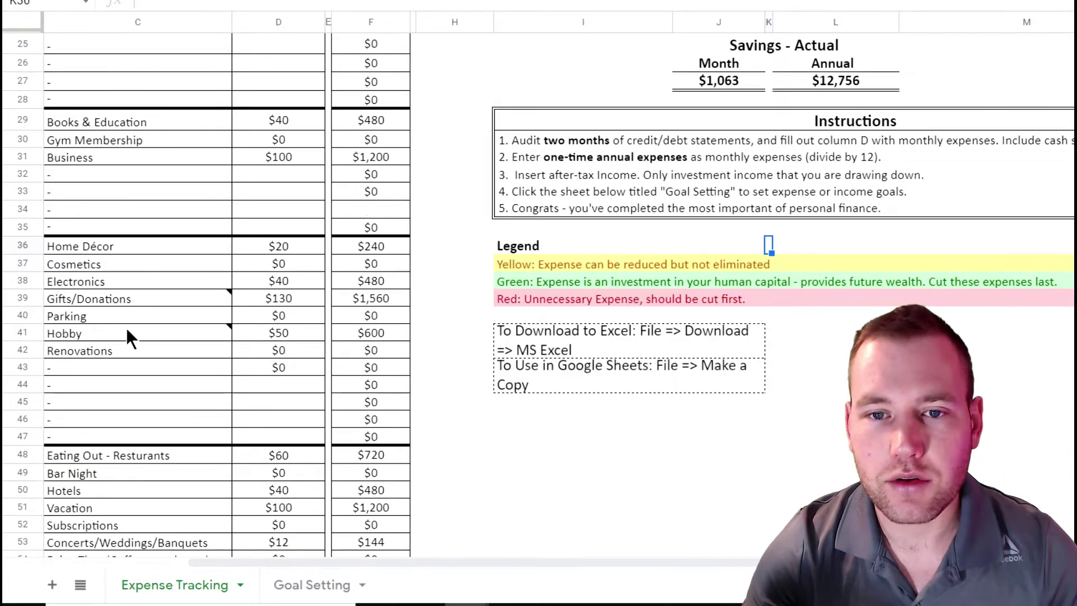
Look over the expense category groups and read the note attached to the "Musts" - Essentials category
scroll(127, 328, up, 4)
drag(487, 559, 317, 552)
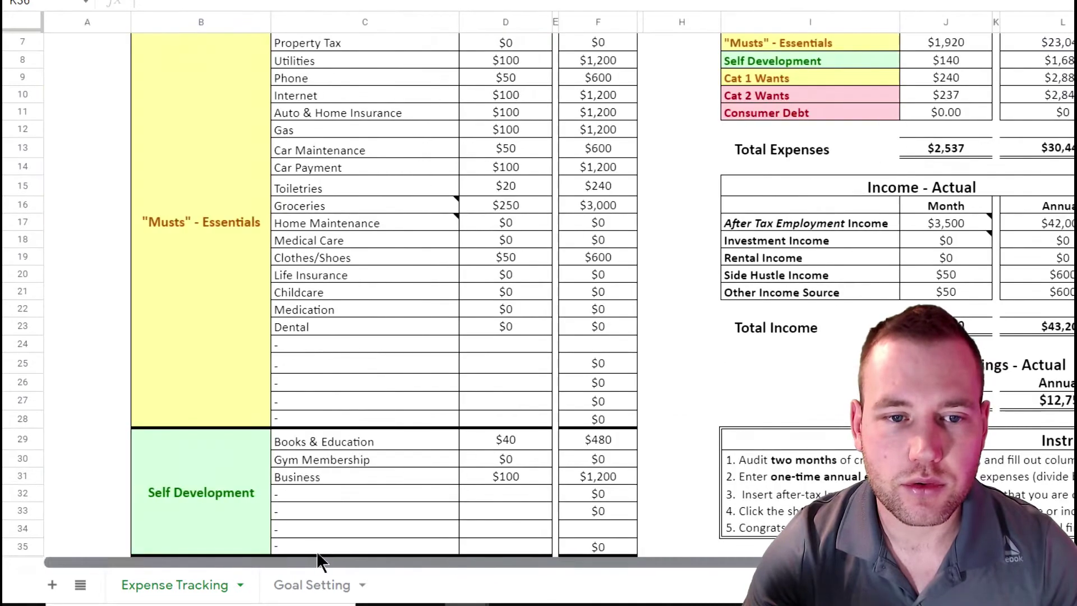
scroll(331, 527, up, 2)
scroll(344, 502, down, 5)
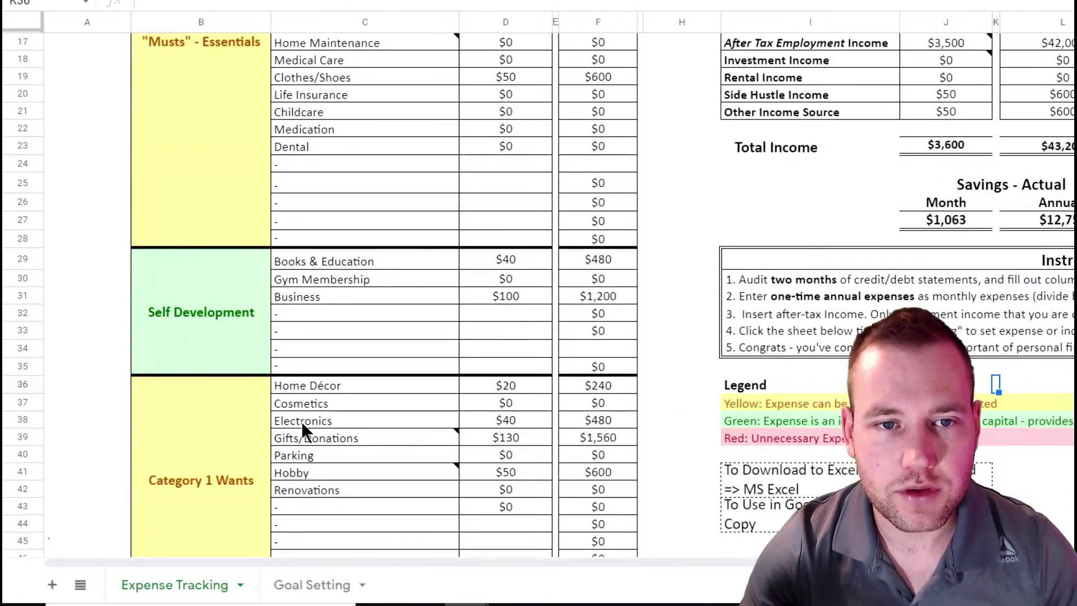
scroll(302, 422, up, 5)
click(244, 322)
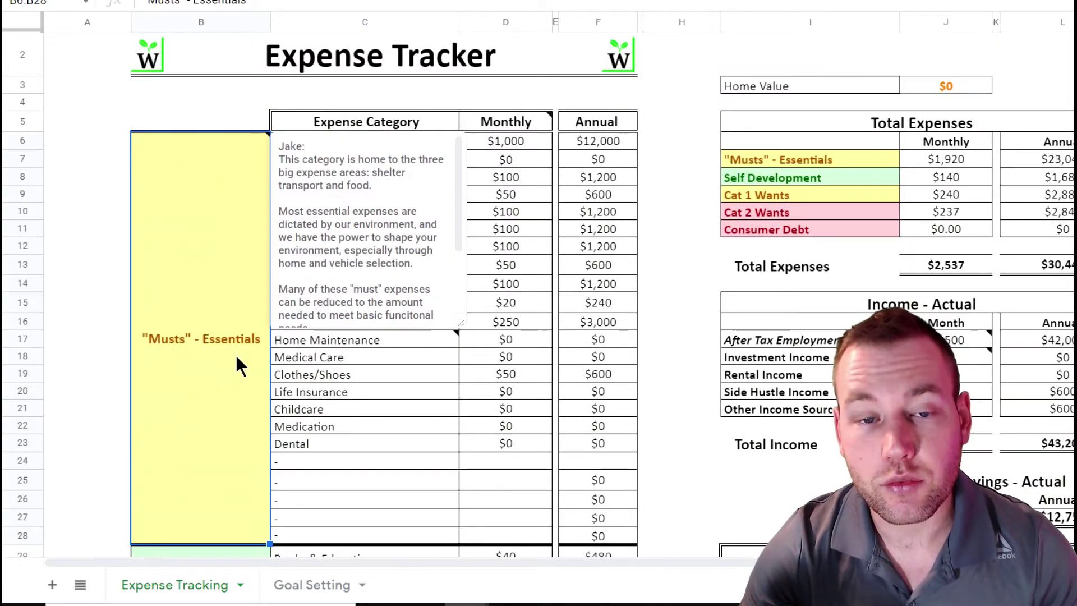
Review the expense items listed under "Musts" - Essentials, including the note on Home Maintenance
click(384, 409)
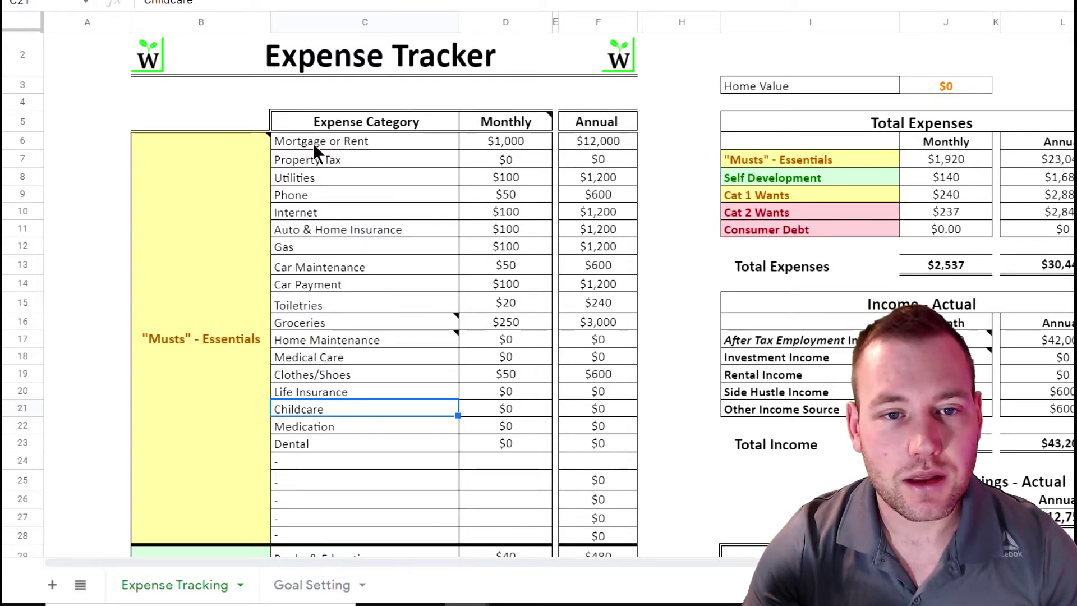
drag(314, 143, 292, 520)
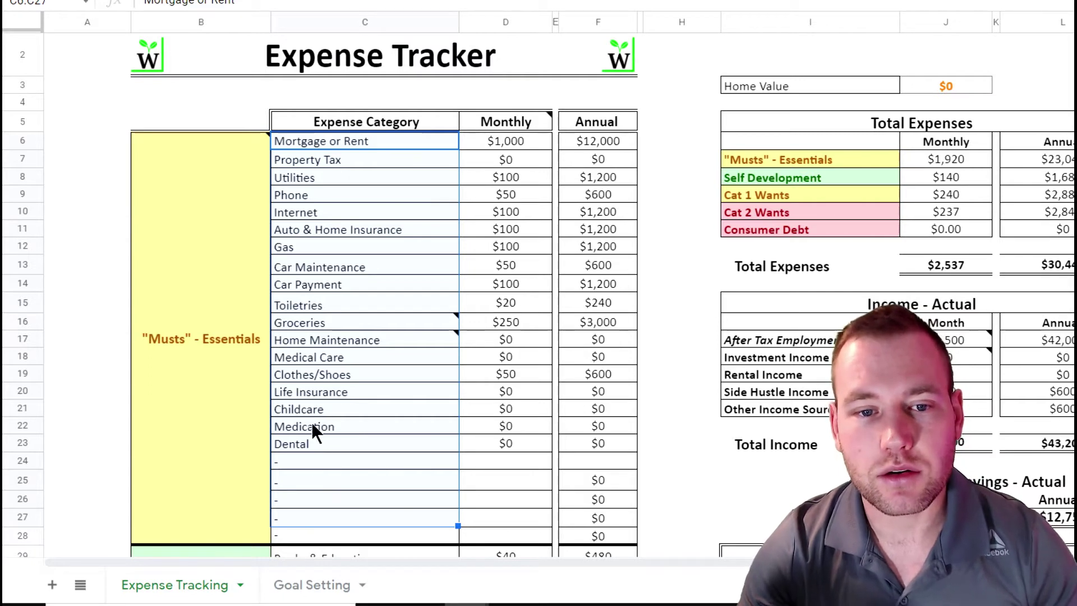
click(340, 338)
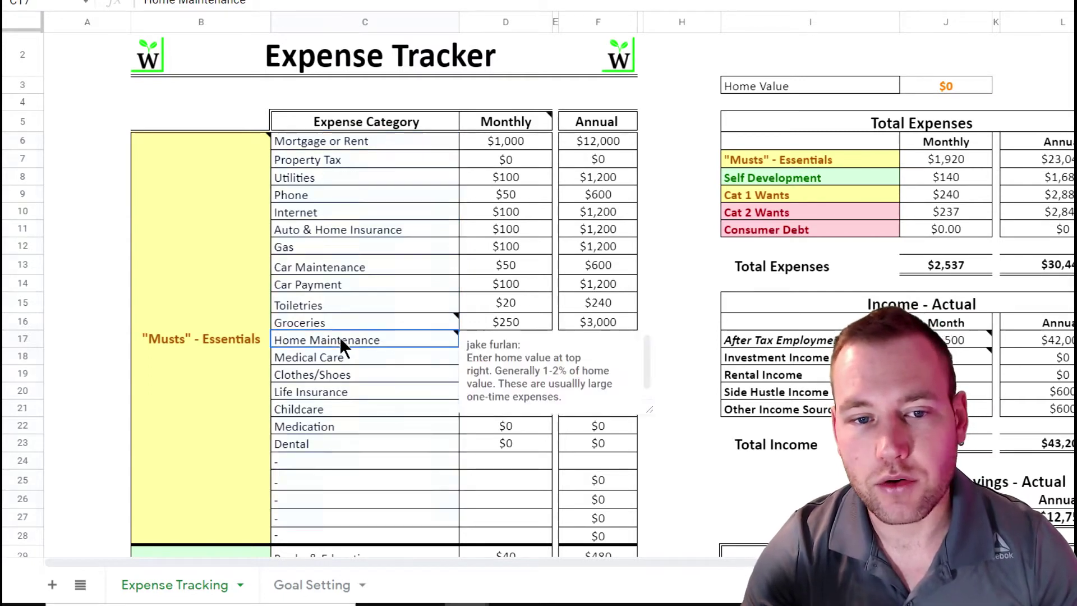
click(327, 308)
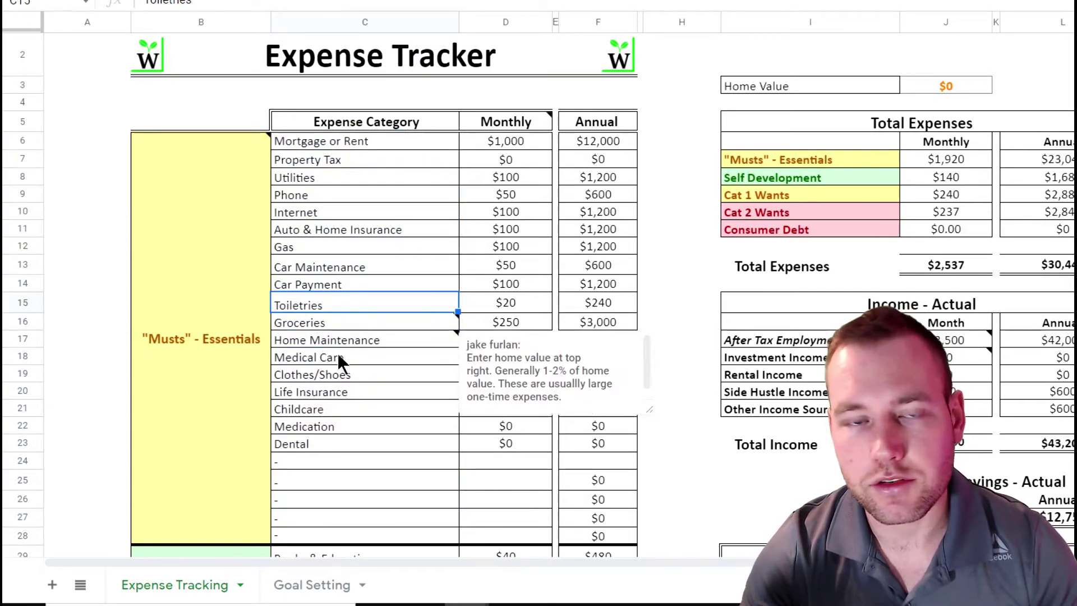
mouse_move(268, 389)
click(222, 404)
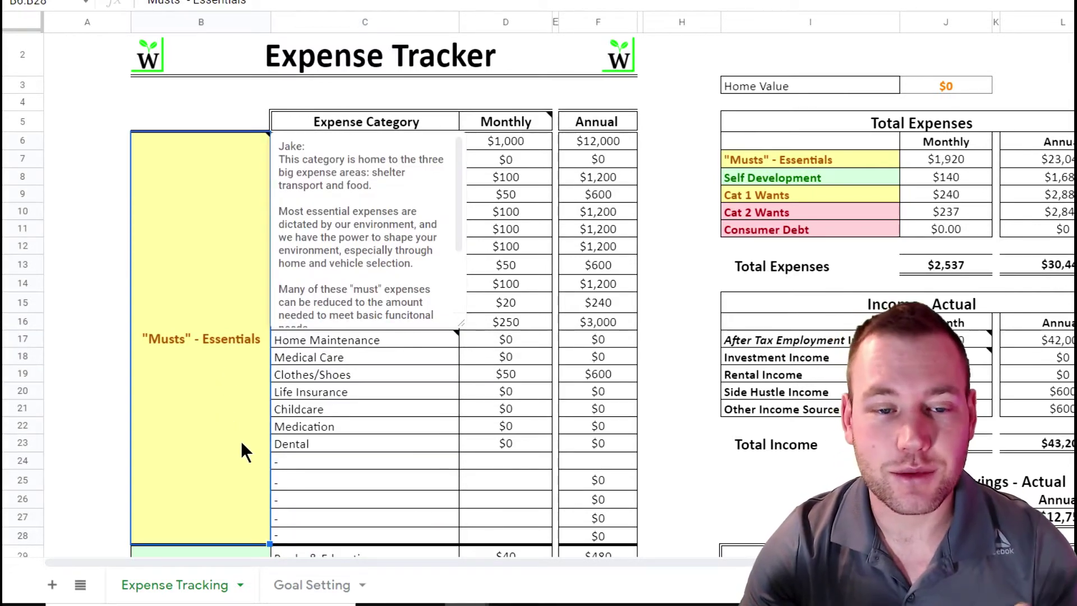
Check the blank placeholder rows at the end of the "Musts" - Essentials list
scroll(241, 442, down, 2)
click(344, 383)
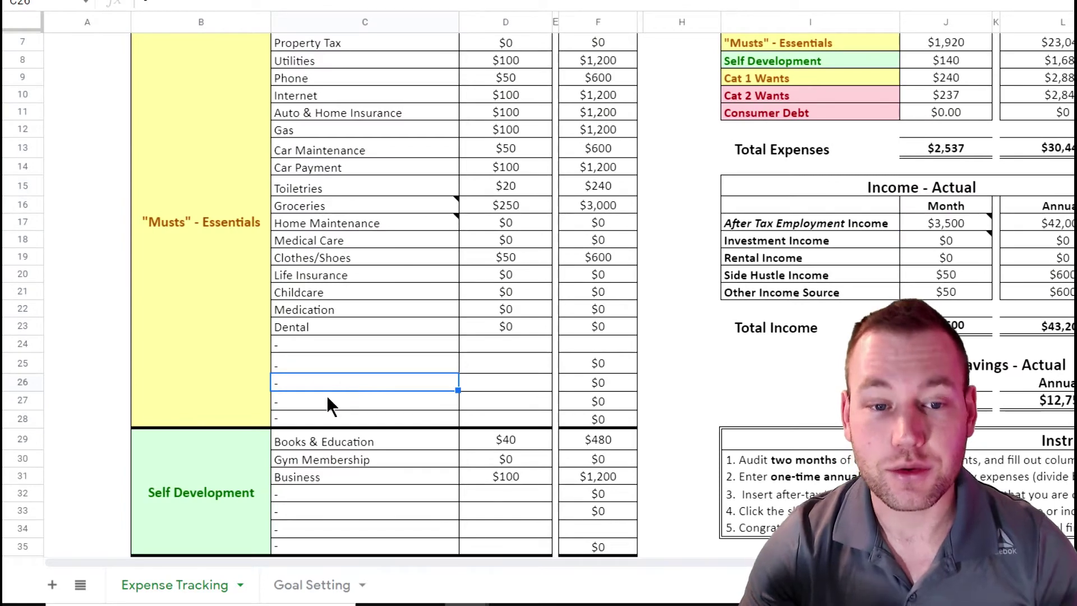
scroll(334, 392, up, 1)
Examine the Self Development category, covering Books & Education, Business and its blank placeholder rows
scroll(330, 410, down, 4)
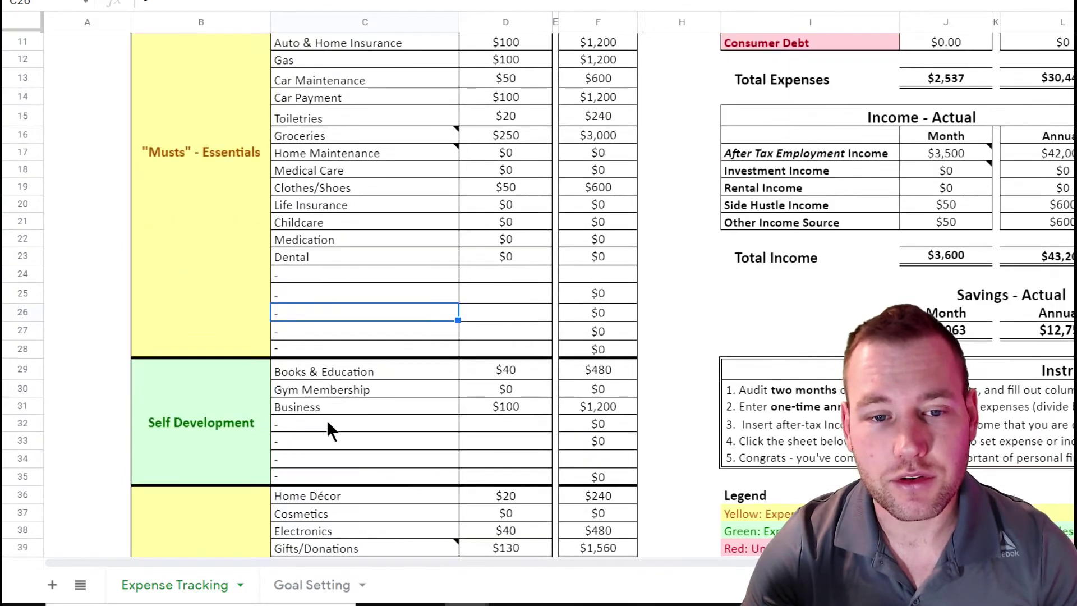
click(229, 349)
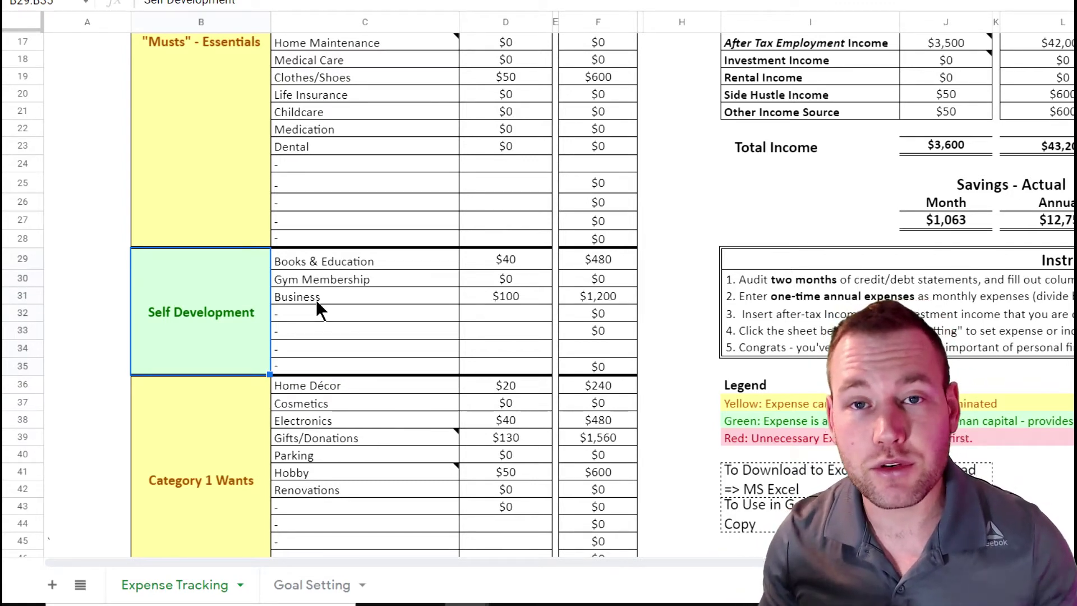
click(342, 275)
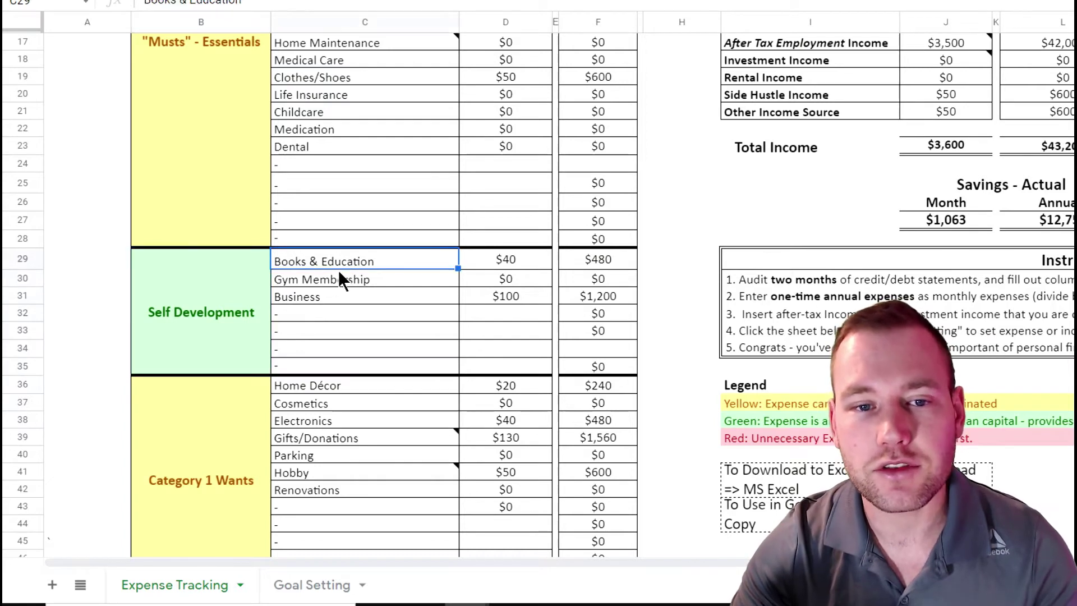
right_click(338, 331)
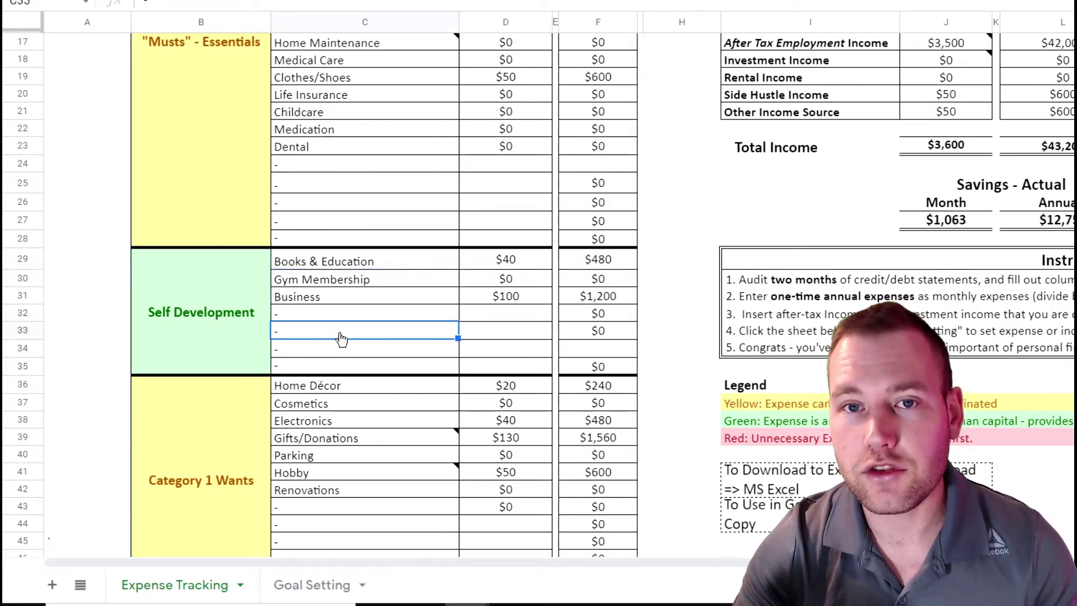
key(Escape)
click(308, 302)
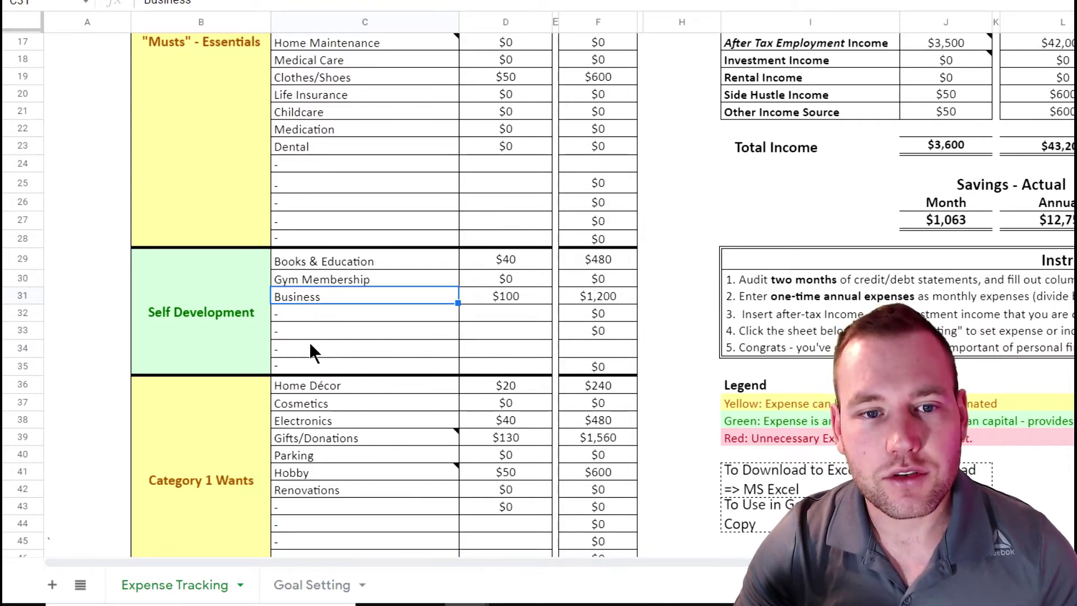
click(244, 343)
Examine the Category 1 Wants group and its expense items
scroll(272, 353, down, 3)
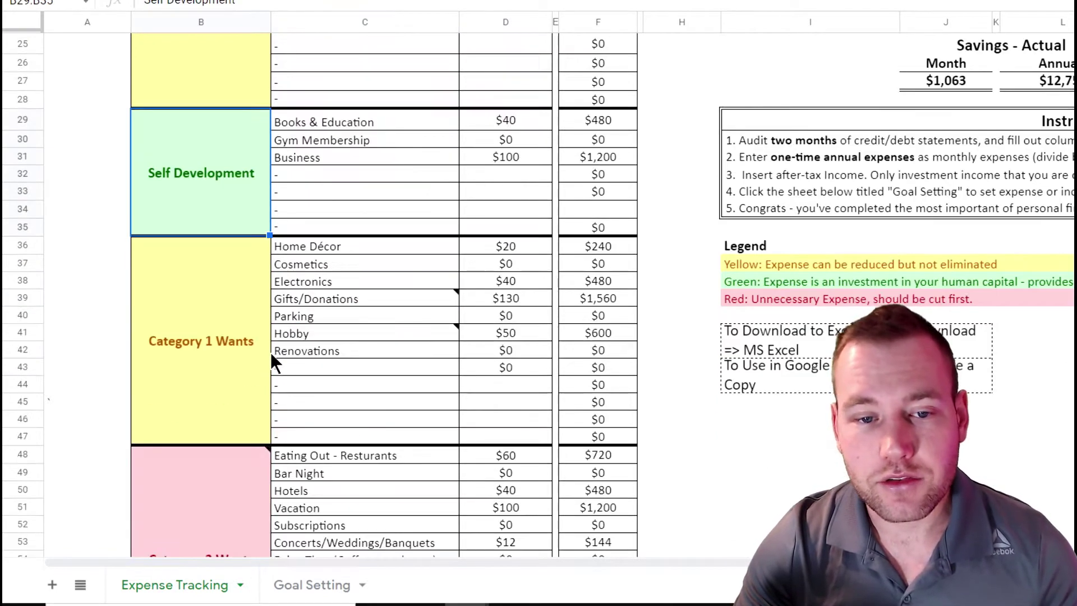
click(245, 366)
scroll(244, 366, down, 2)
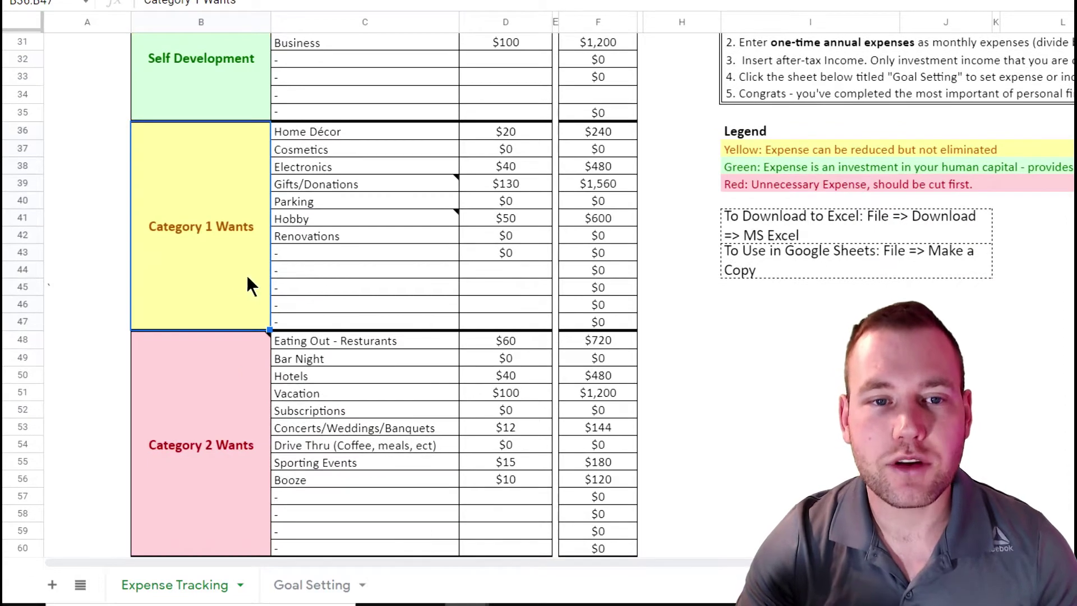
mouse_move(205, 343)
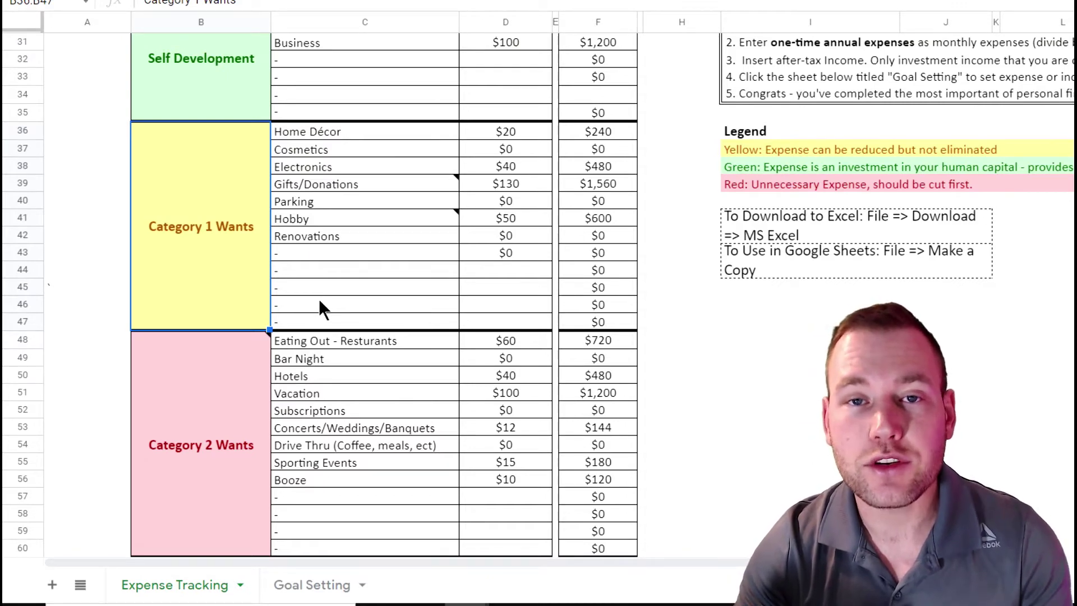
Review the Category 2 Wants items with their blank rows, and the Consumer Debt category
scroll(253, 315, down, 1)
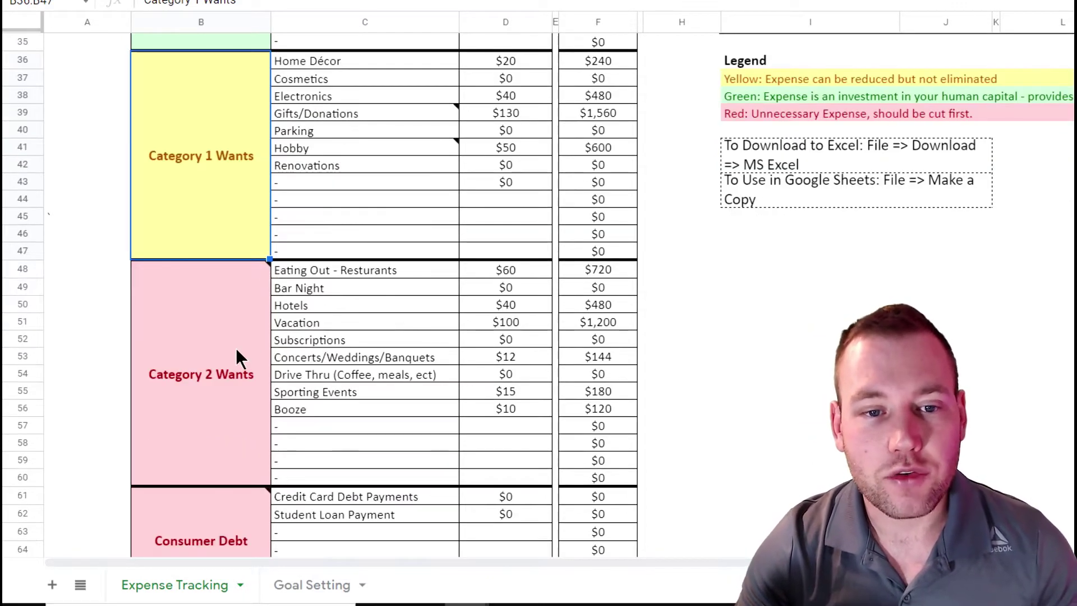
click(331, 433)
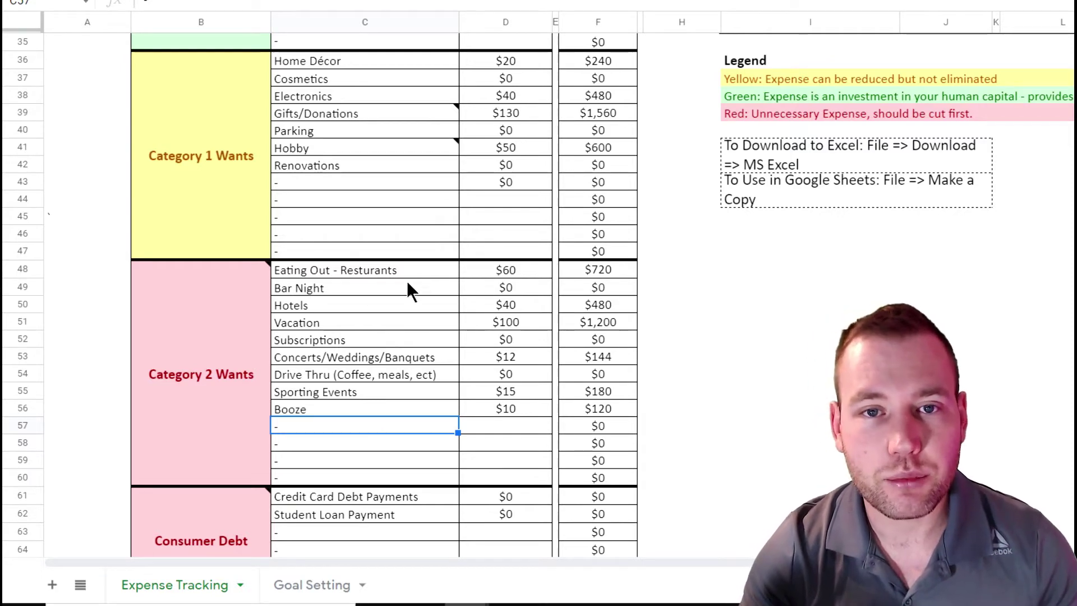
scroll(317, 294, down, 3)
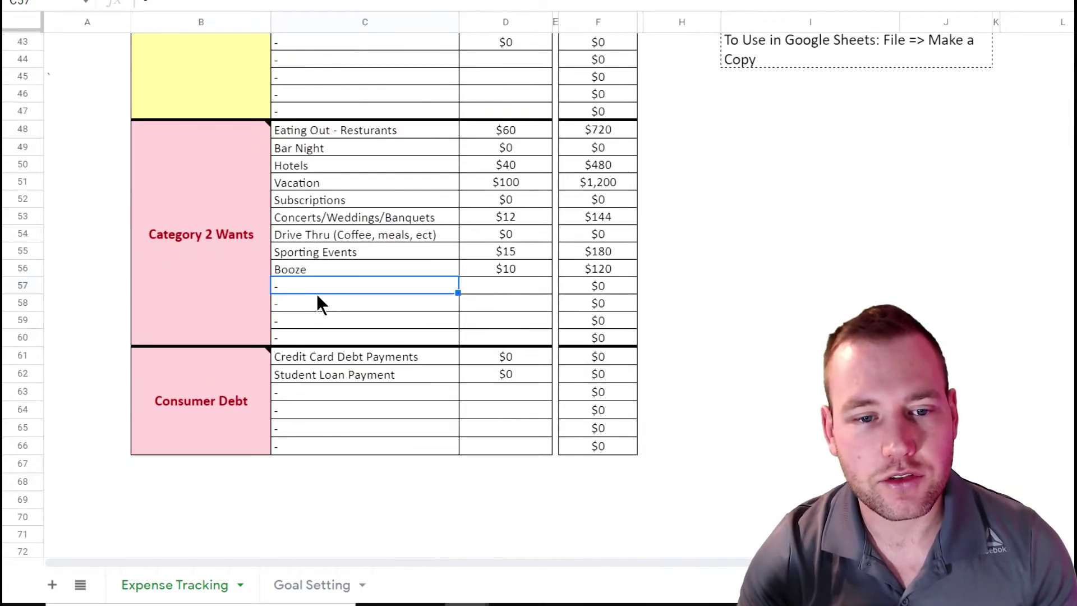
Read the note on the Consumer Debt category and review its debt items and blank rows
click(257, 367)
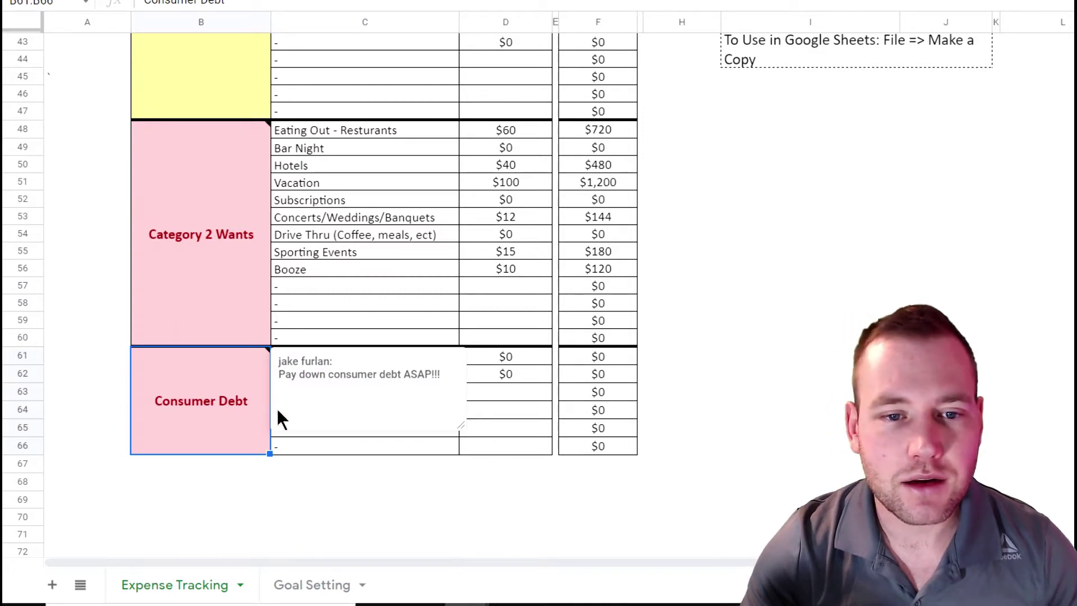
click(359, 446)
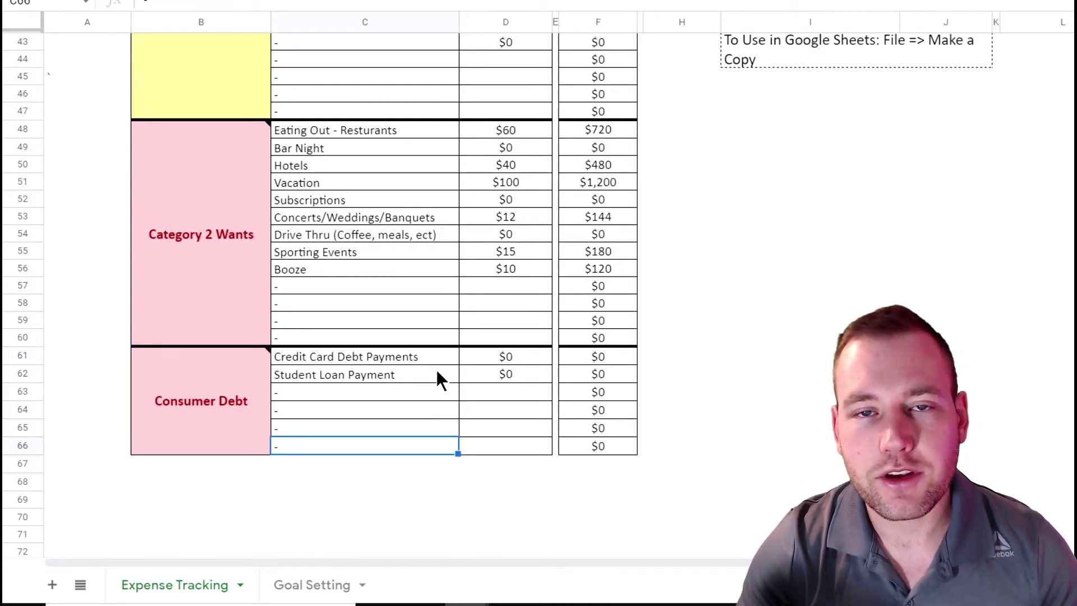
drag(420, 355, 410, 449)
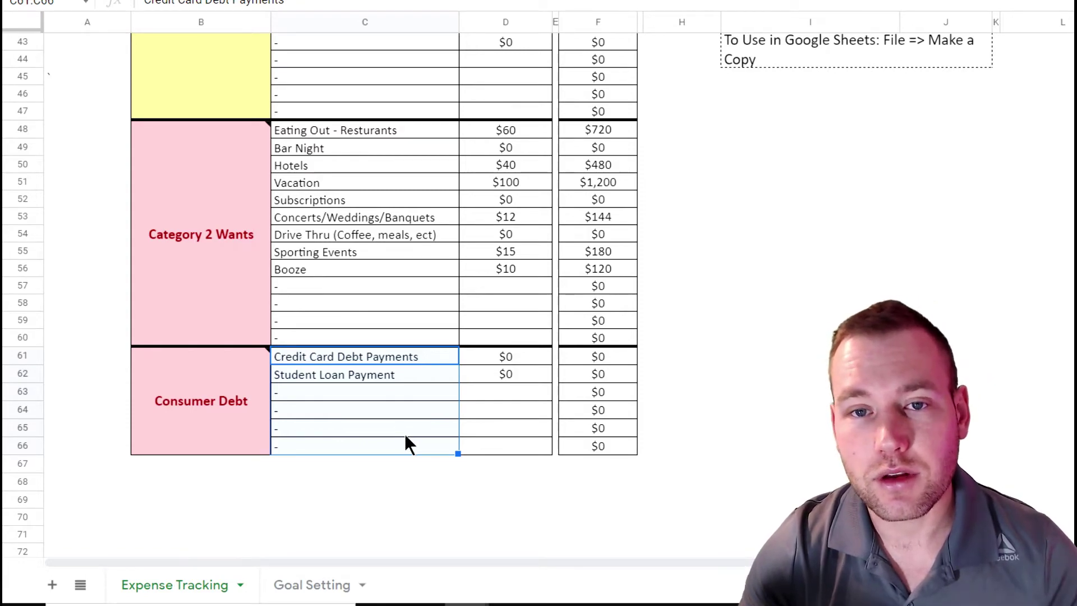
Look back over the expense categories to the start of the tracker and check the Home Value cell
scroll(617, 378, up, 11)
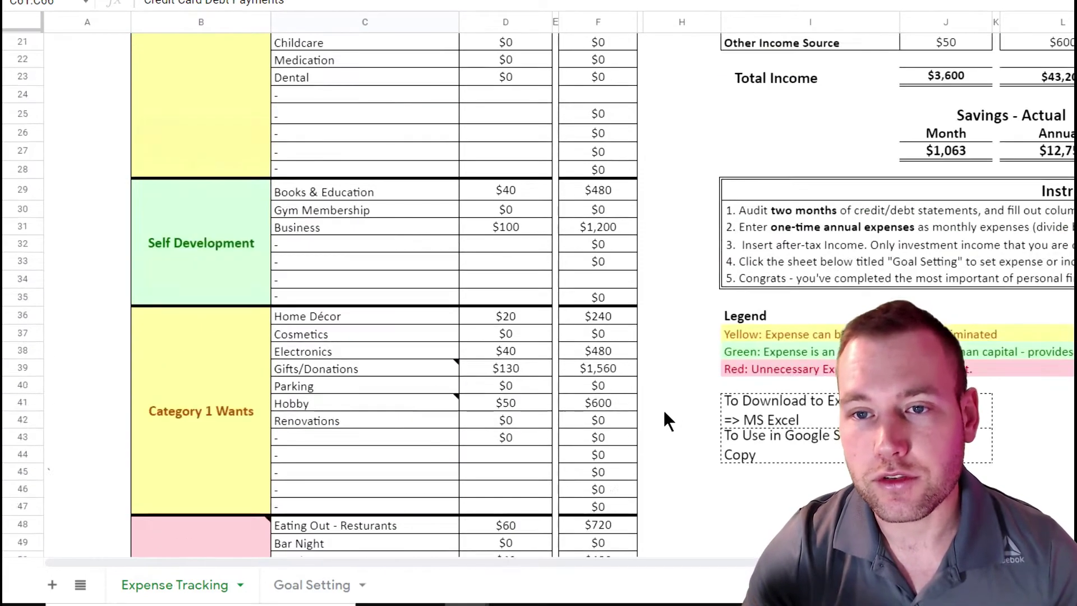
scroll(624, 523, down, 3)
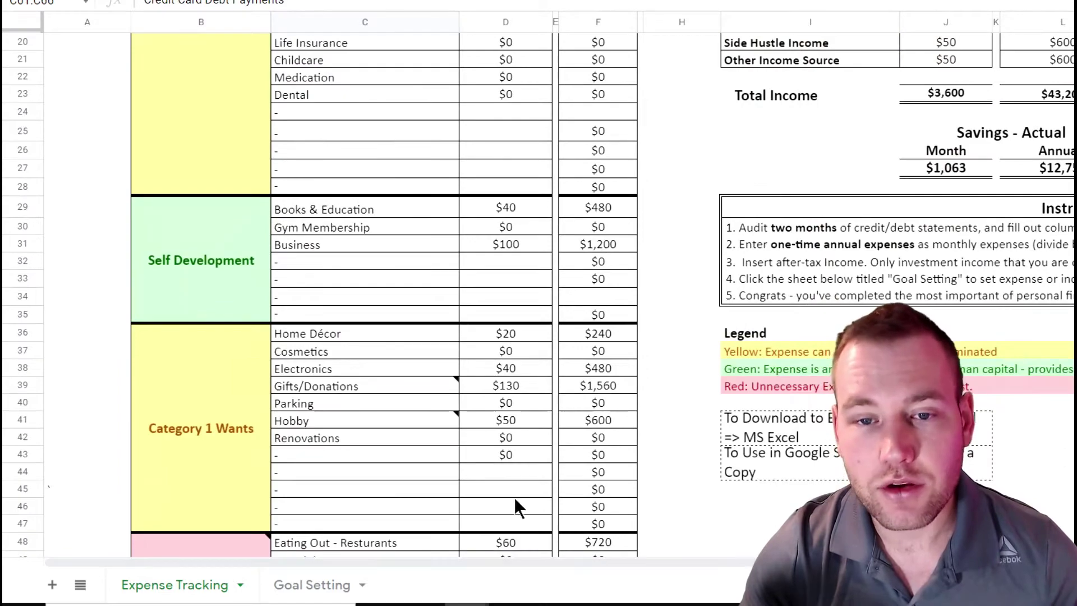
scroll(488, 393, down, 2)
scroll(505, 389, up, 8)
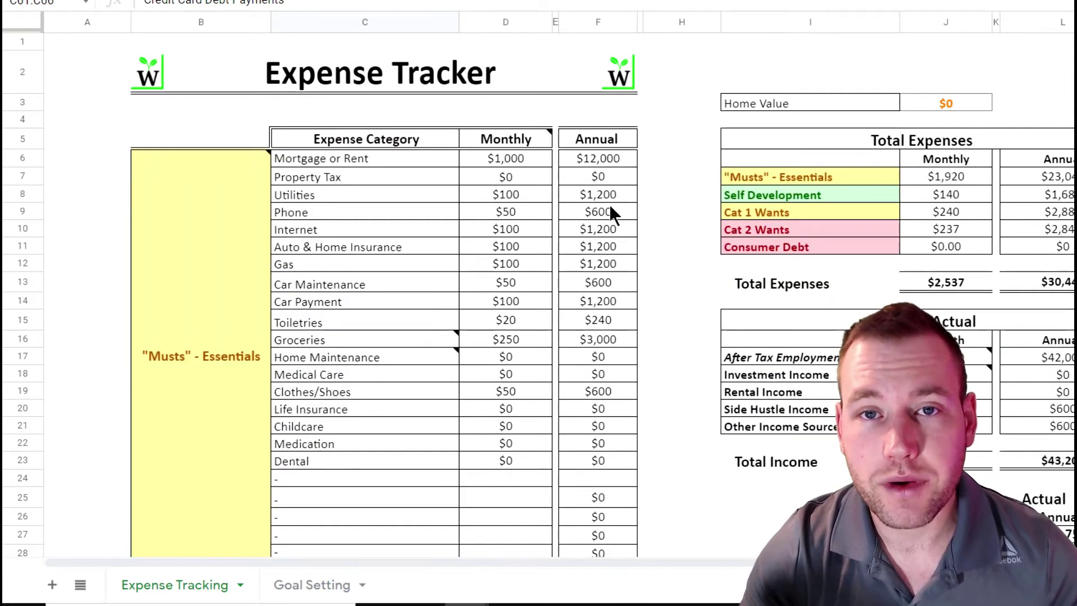
click(952, 105)
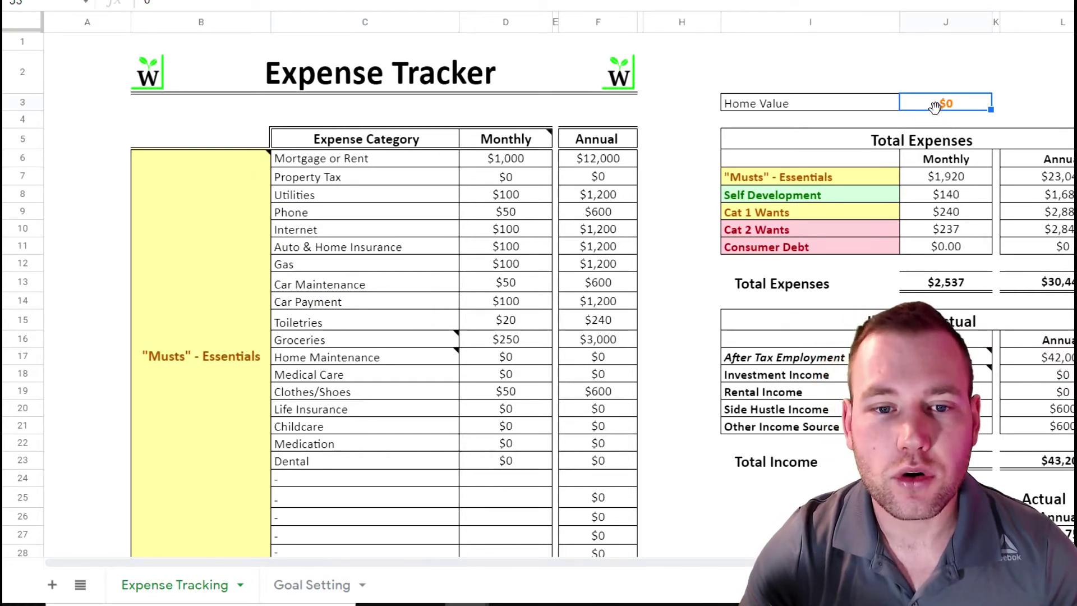
Examine the Goal Setting sheet, covering the actual expenses and the expense, income and savings summaries
click(520, 358)
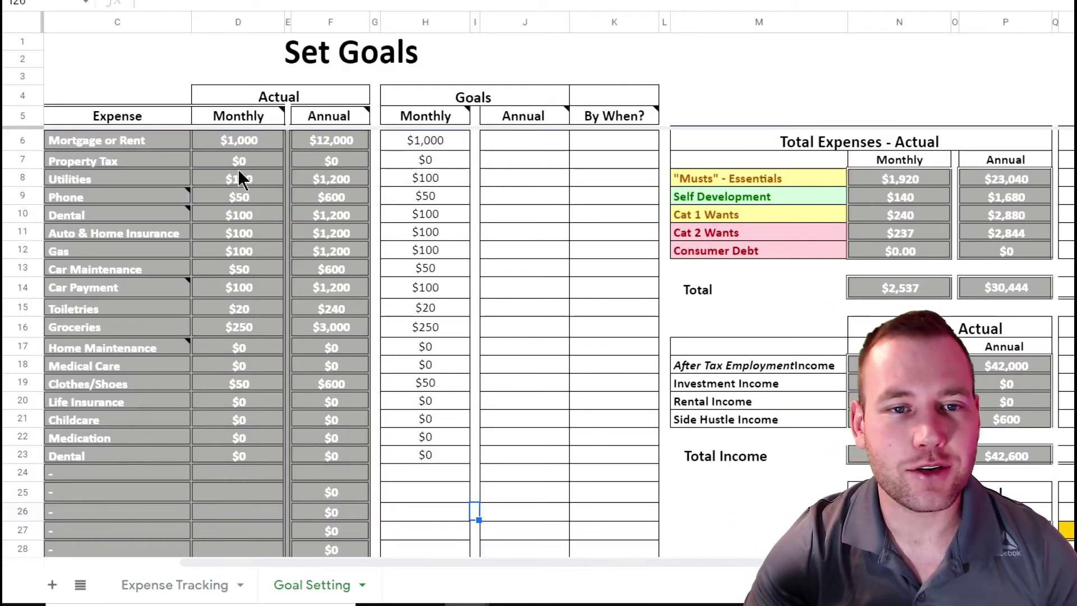
drag(127, 143, 331, 530)
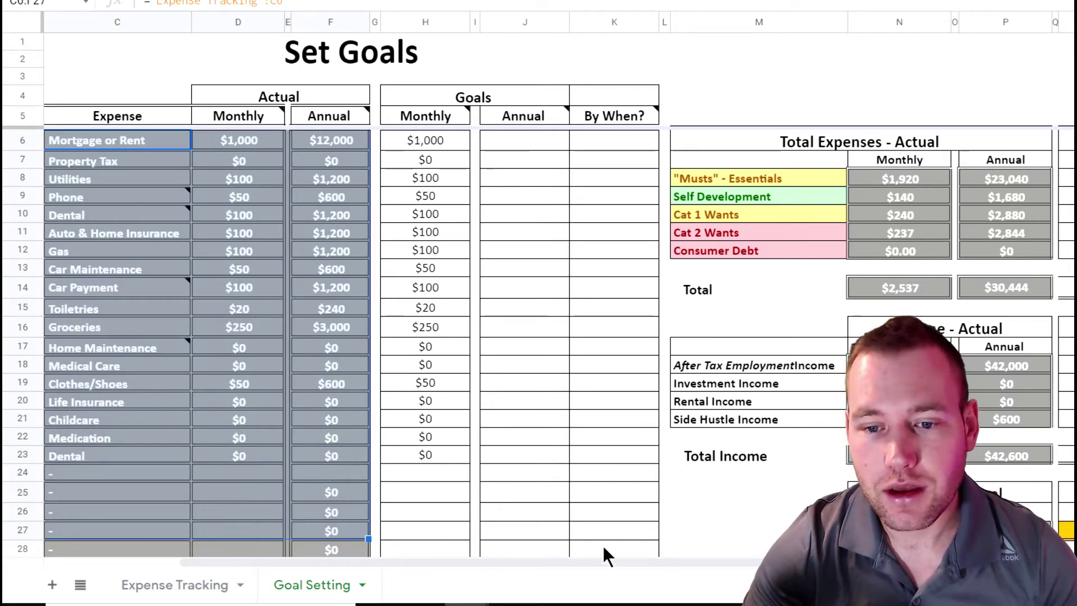
drag(619, 564, 753, 564)
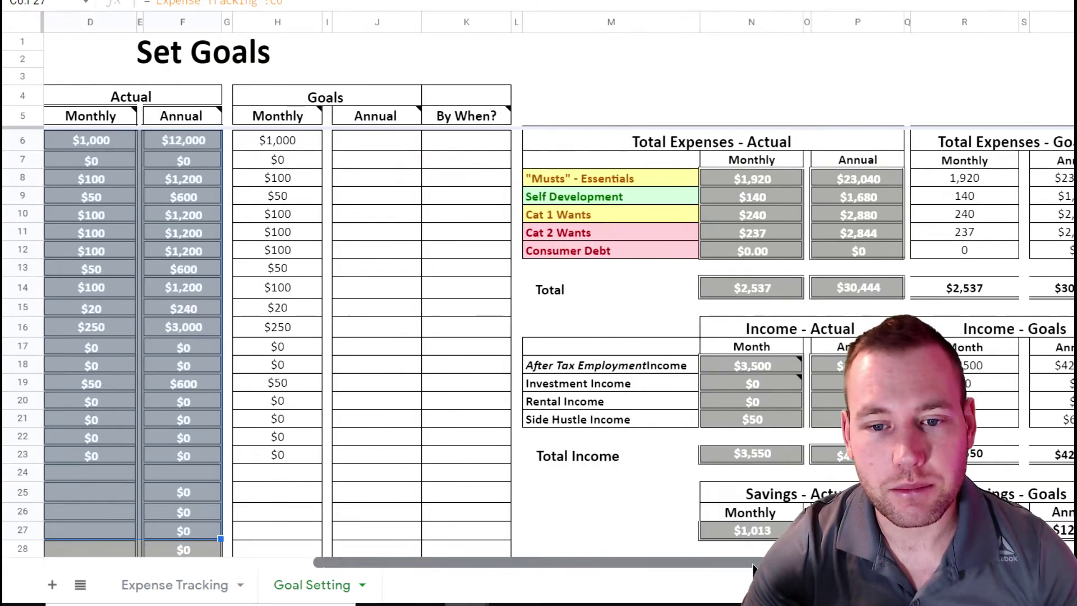
scroll(702, 485, down, 4)
scroll(702, 494, down, 3)
scroll(645, 202, up, 1)
click(659, 260)
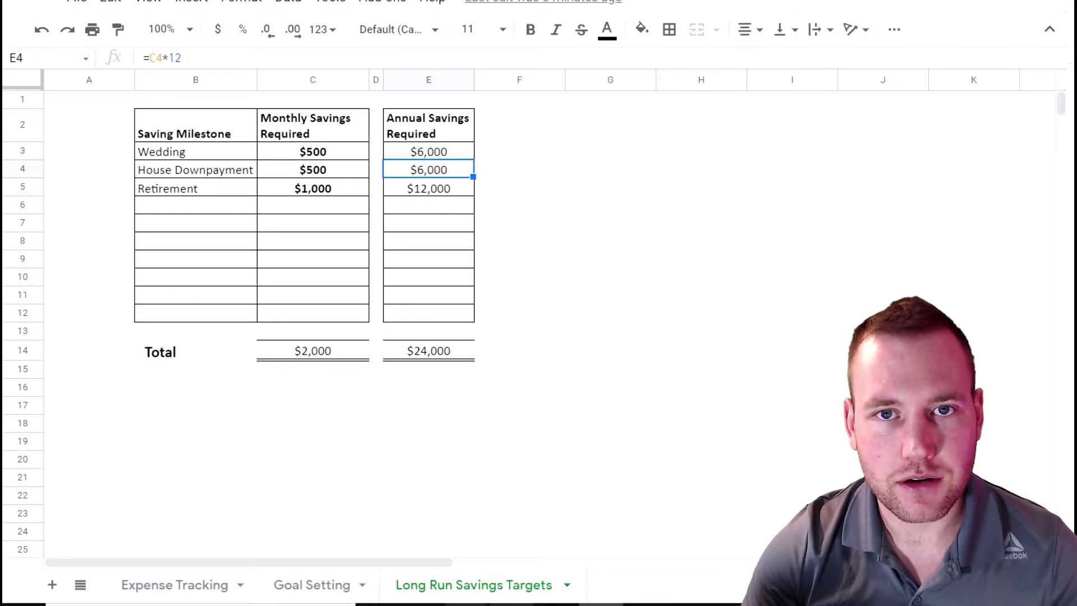
Review the Wedding, House Downpayment and Retirement milestones on the Long Run Savings Targets sheet, with their monthly and annual totals
drag(170, 135, 322, 312)
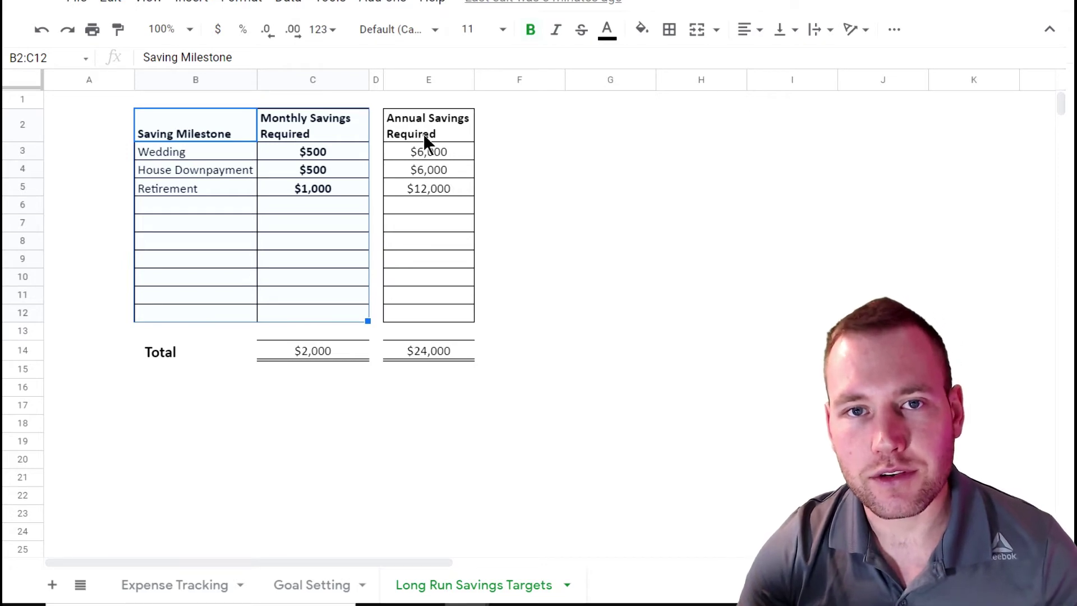
drag(299, 152, 304, 247)
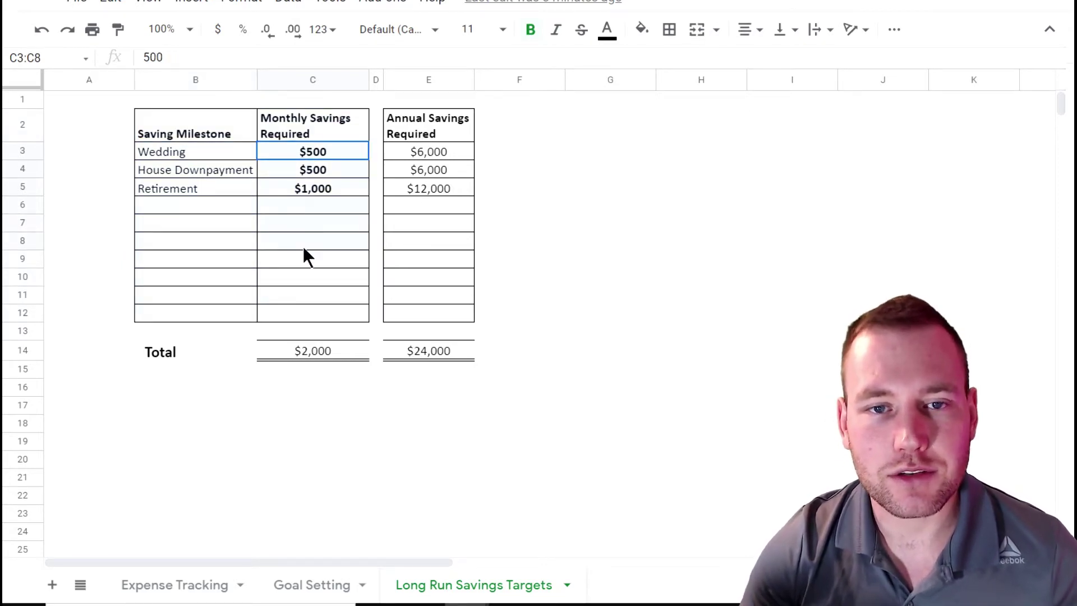
drag(173, 147, 291, 148)
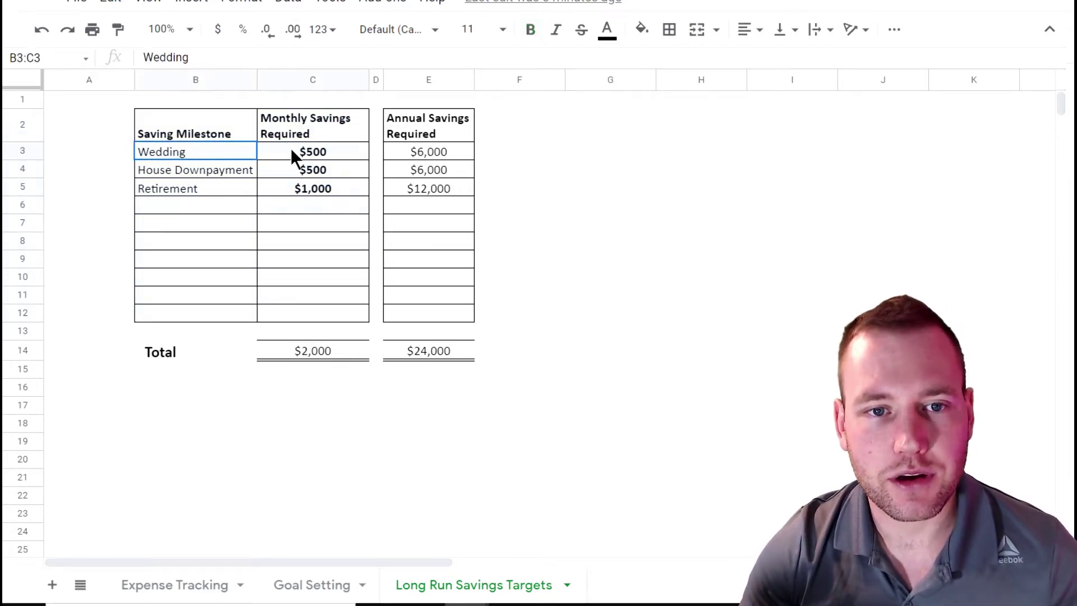
drag(234, 172, 324, 174)
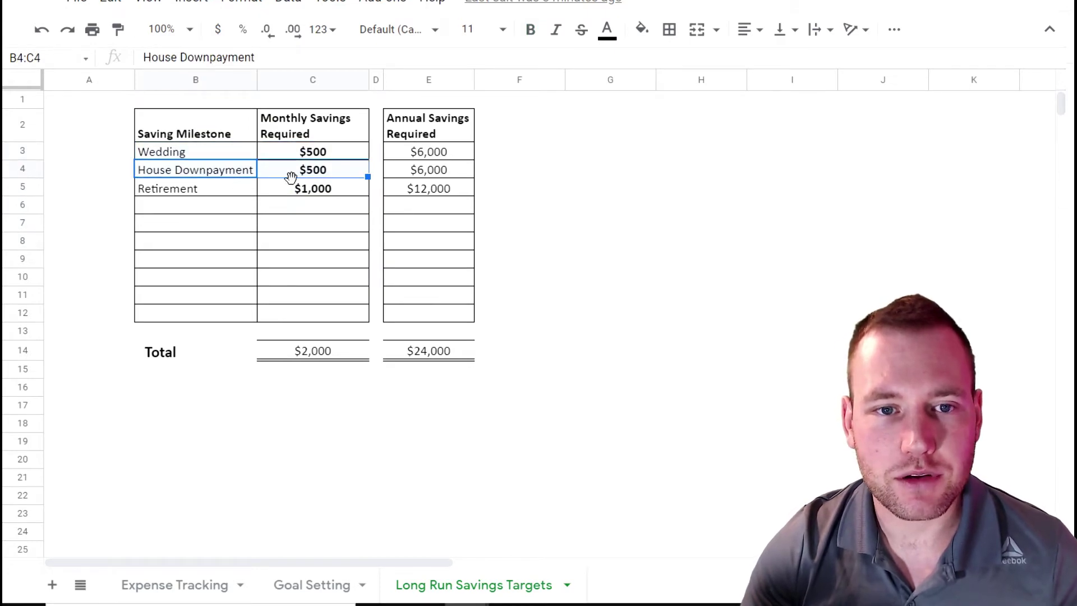
drag(228, 187, 283, 191)
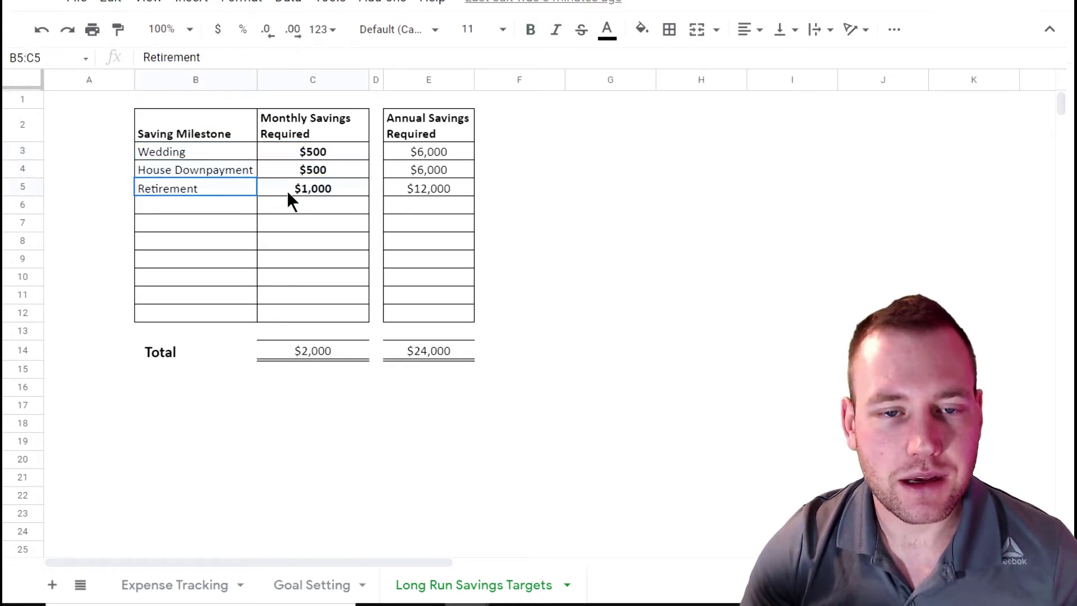
click(301, 191)
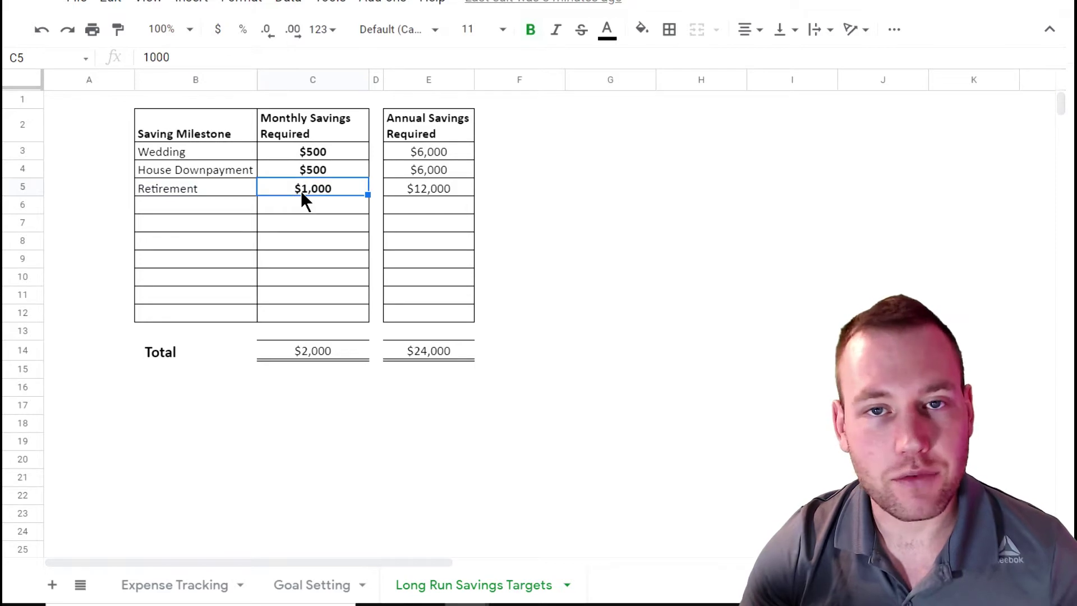
click(317, 348)
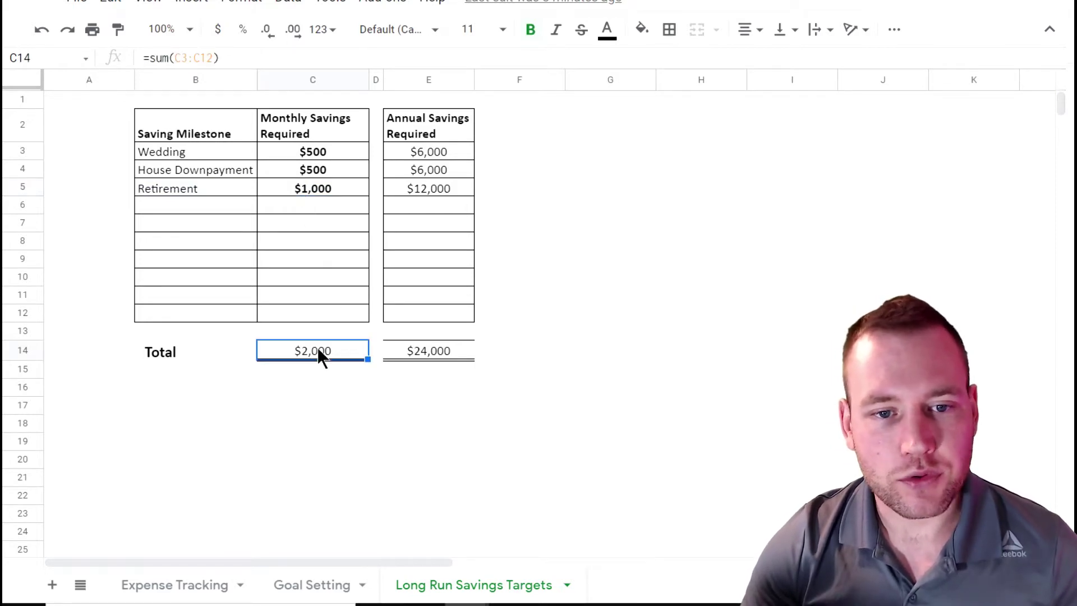
click(434, 349)
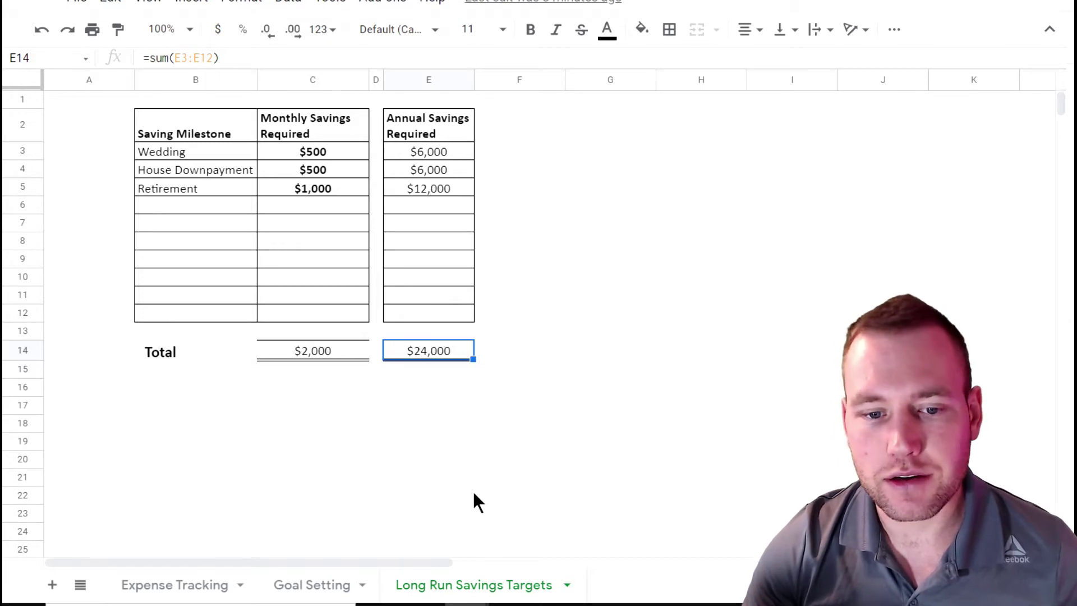
Inspect the Savings - Target block on the Goal Setting sheet, checking its monthly and annual cells linked to the long-run targets
click(312, 585)
scroll(803, 406, down, 4)
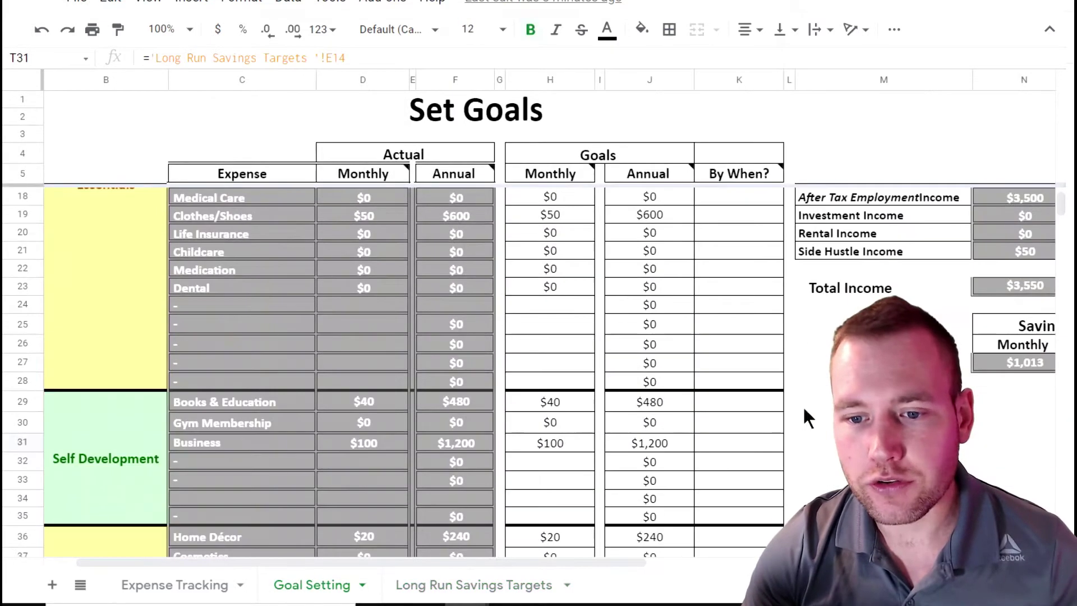
drag(666, 567, 880, 567)
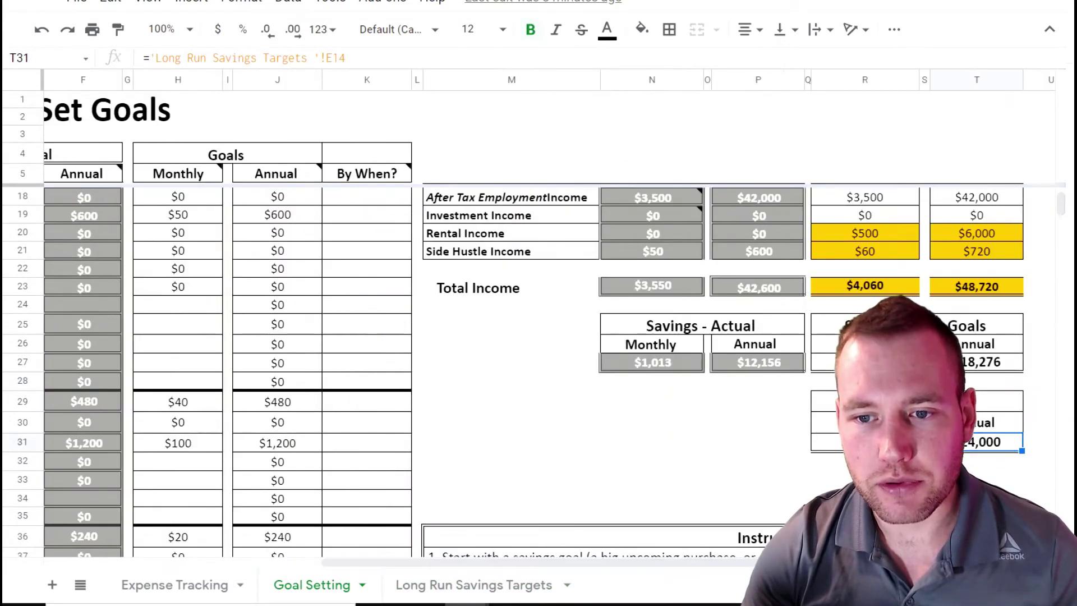
scroll(775, 353, down, 4)
scroll(894, 250, up, 1)
drag(880, 235, 946, 277)
click(880, 275)
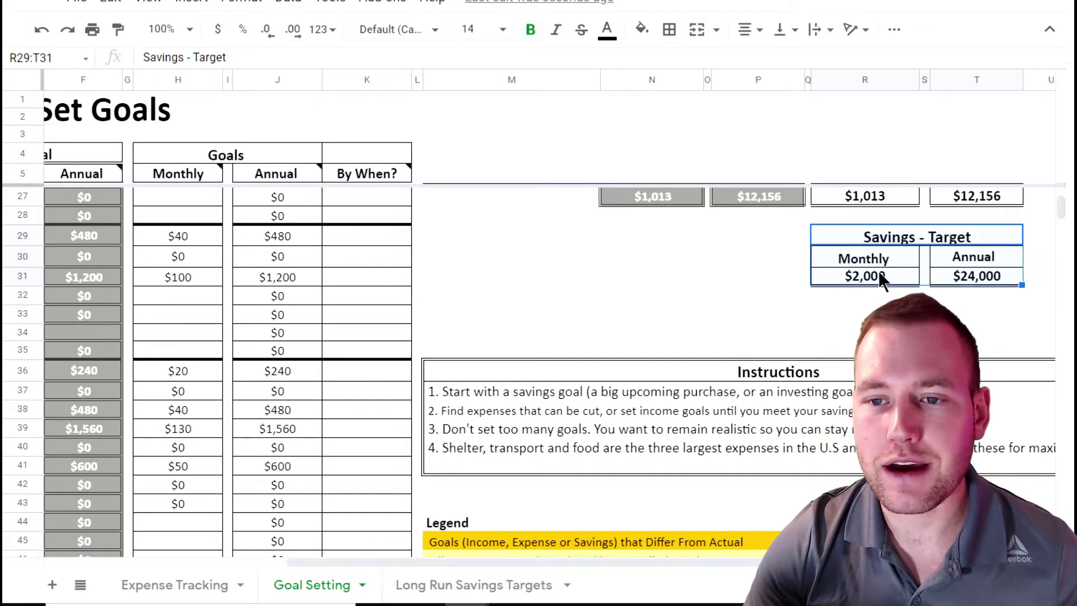
click(879, 272)
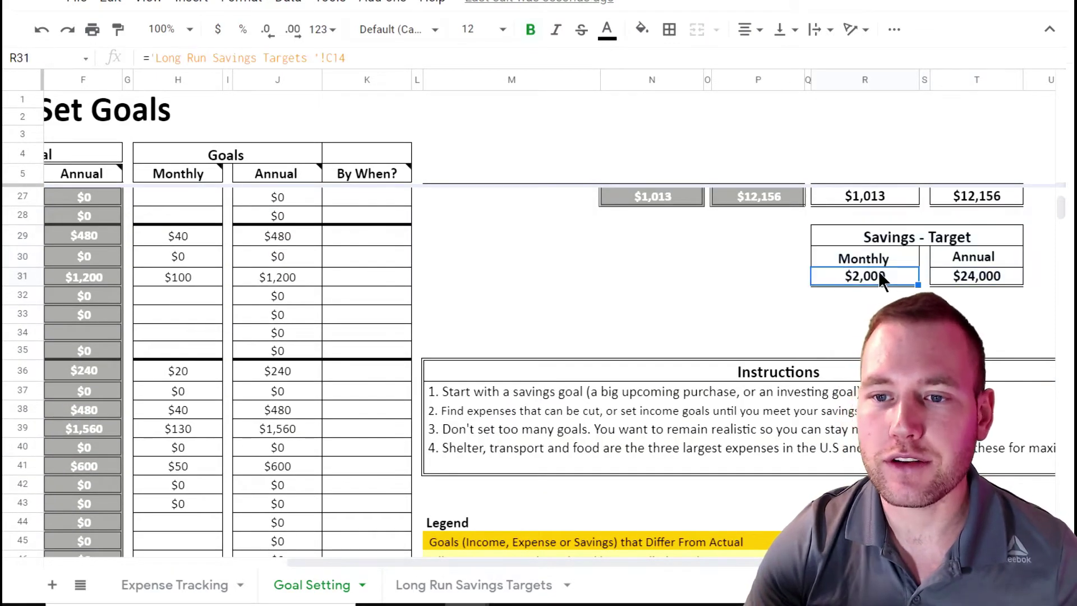
click(963, 275)
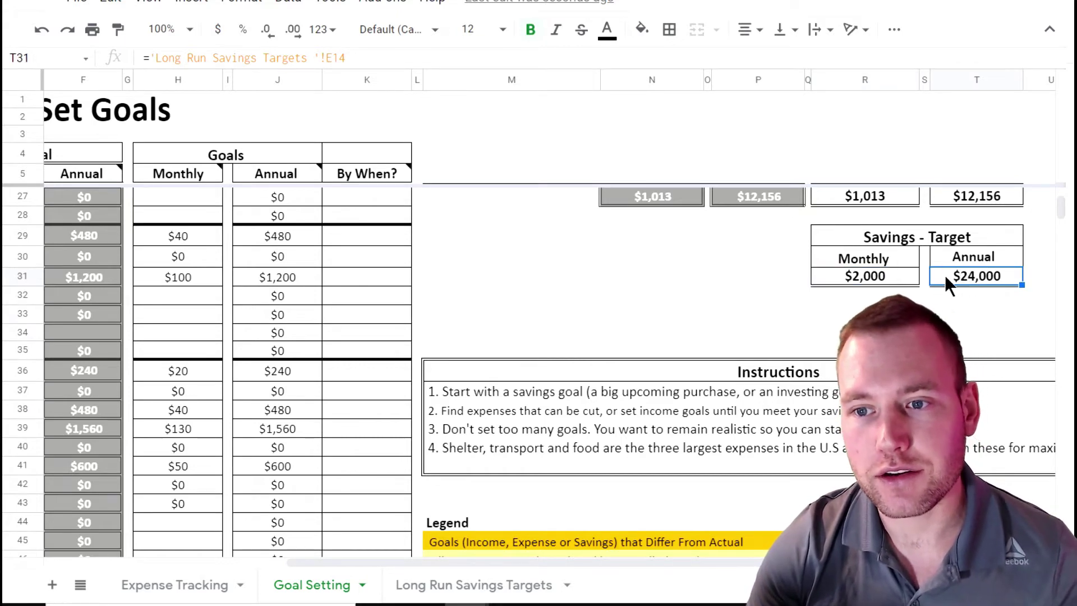
Recheck the Long Run Savings Targets sheet, and compare the monthly Savings - With Goals and Savings - Target cells on Goal Setting
click(465, 584)
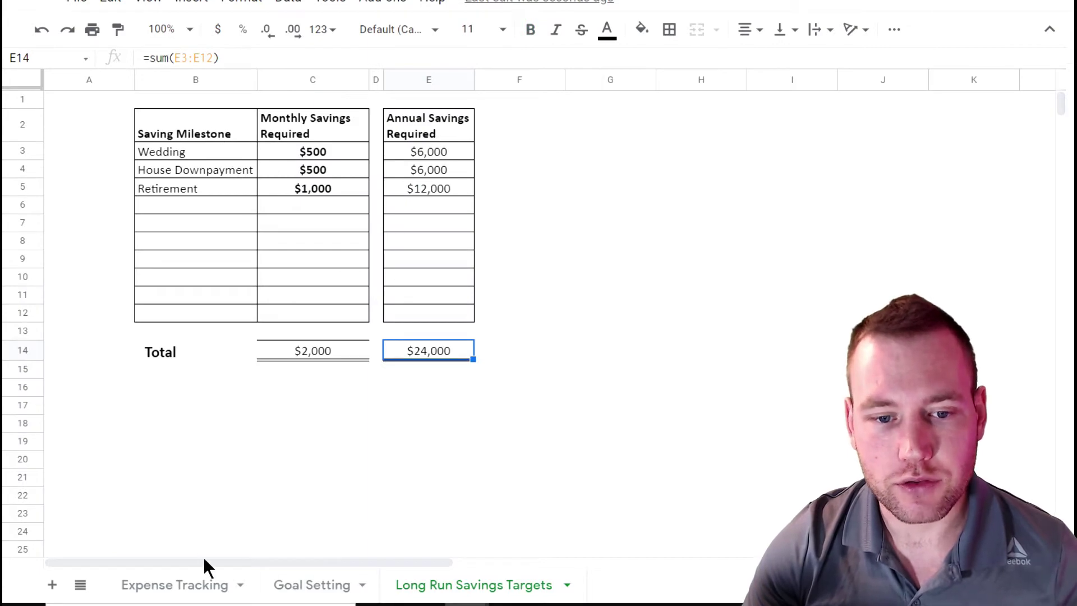
click(294, 584)
scroll(898, 314, up, 2)
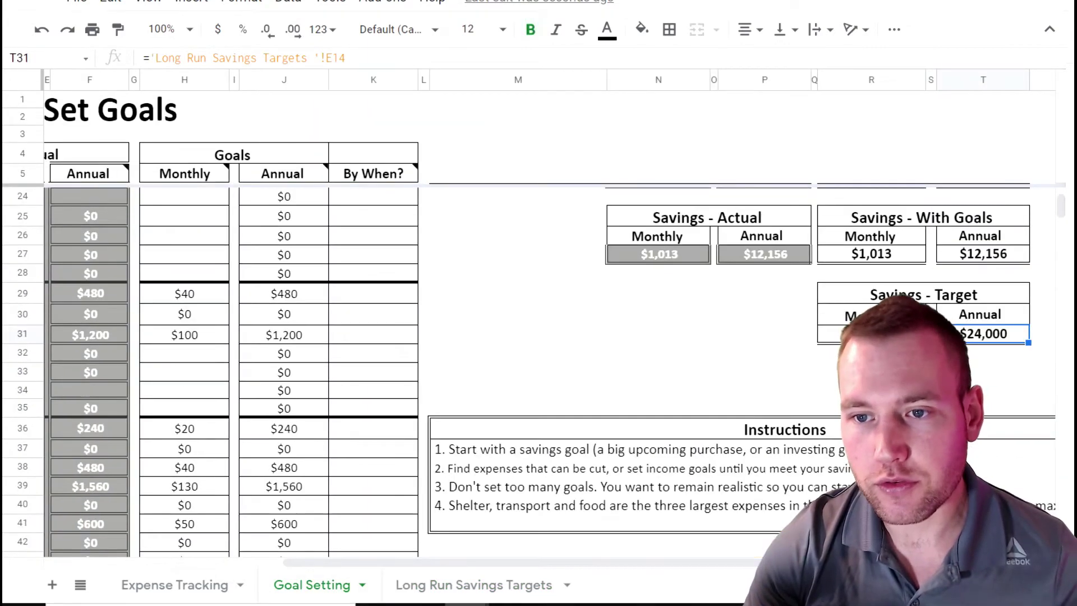
click(870, 257)
scroll(805, 391, right, 2)
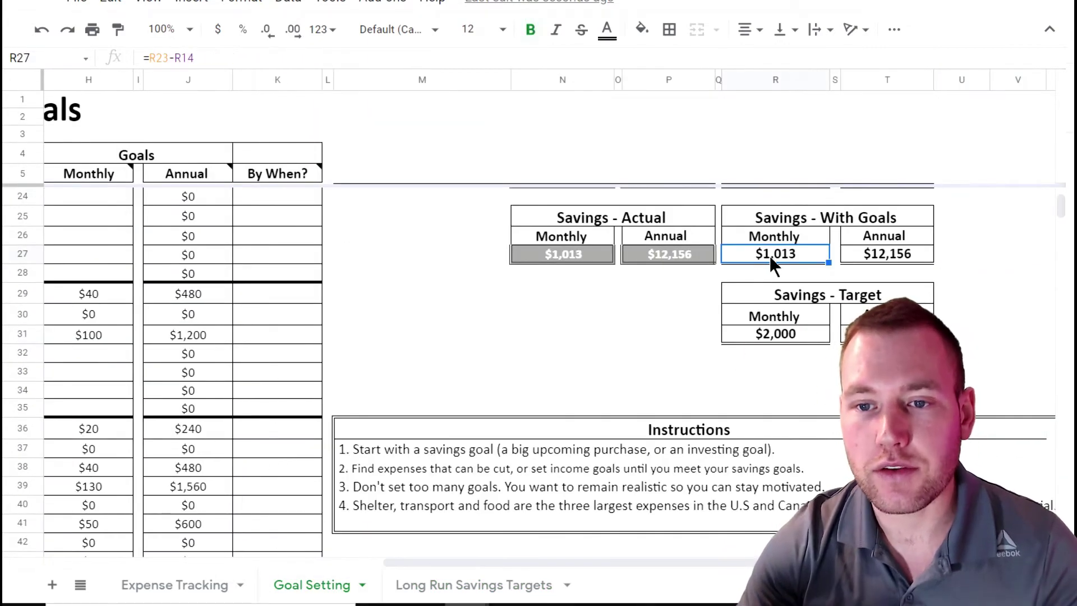
click(776, 333)
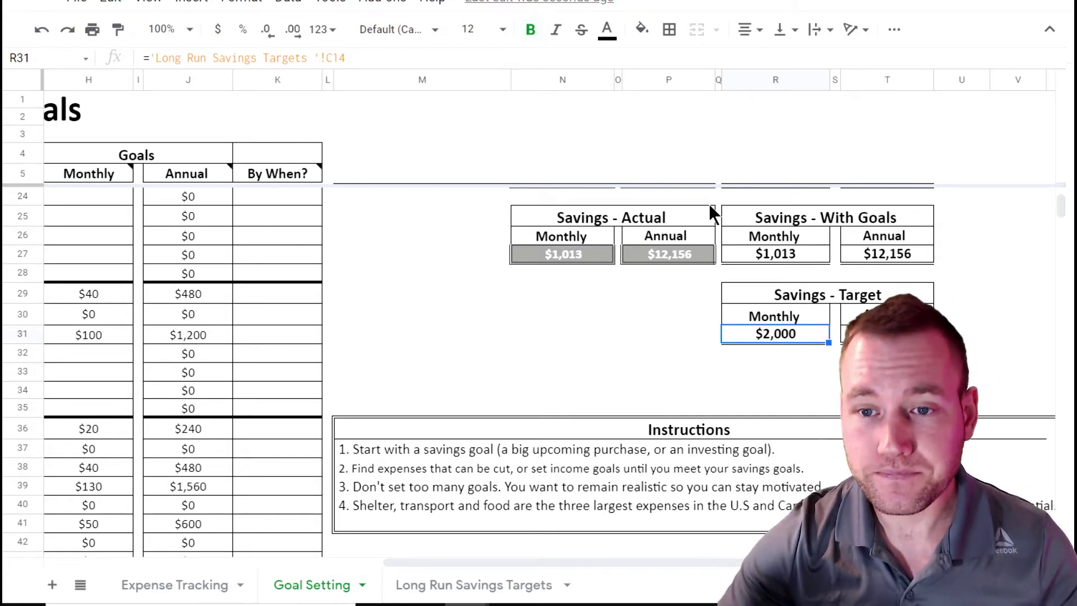
click(760, 260)
scroll(729, 259, up, 2)
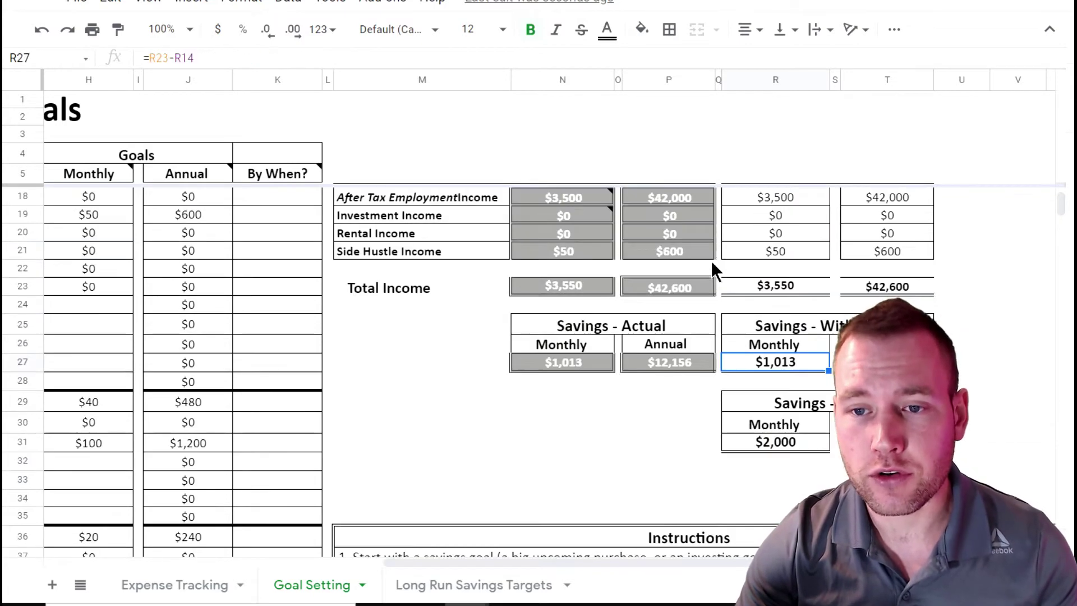
Compare the monthly goals column with the actual expenses, and check the formula of the Mortgage or Rent monthly goal
drag(595, 561, 437, 562)
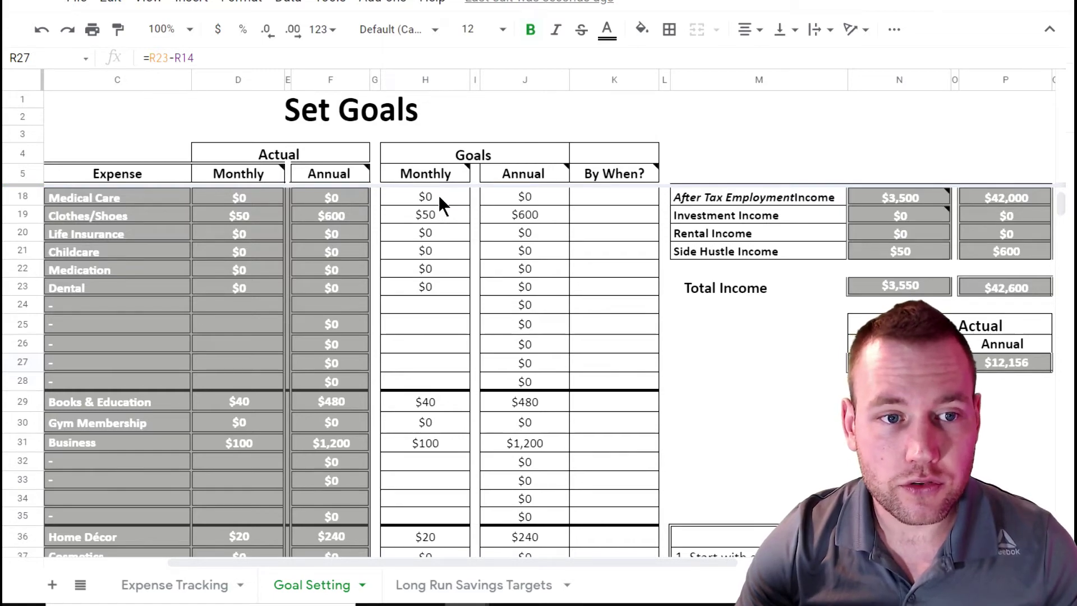
drag(437, 193, 429, 464)
scroll(434, 372, up, 12)
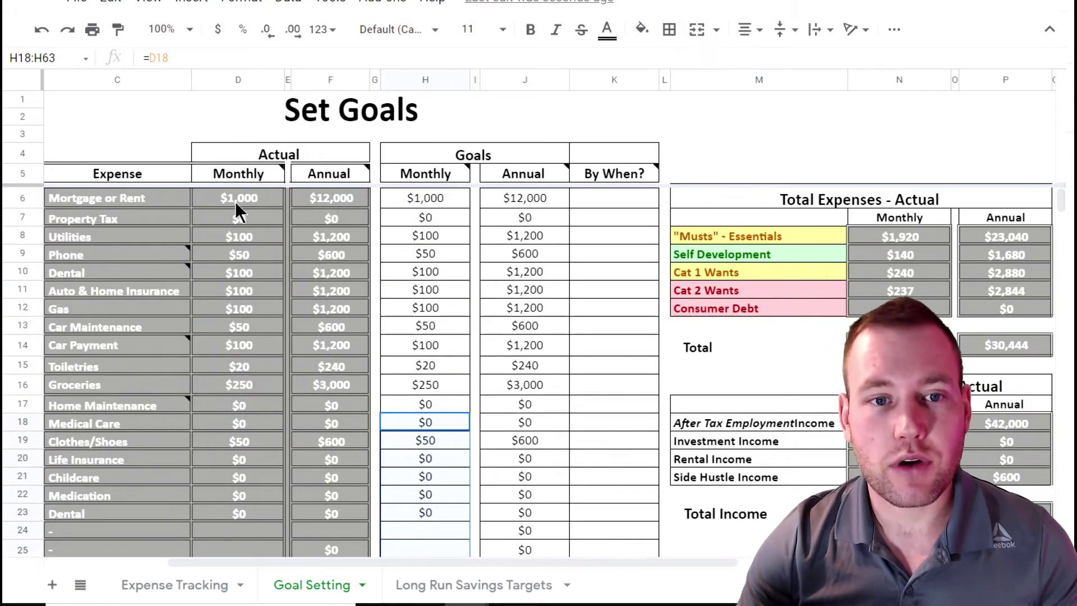
drag(235, 203, 336, 534)
click(421, 197)
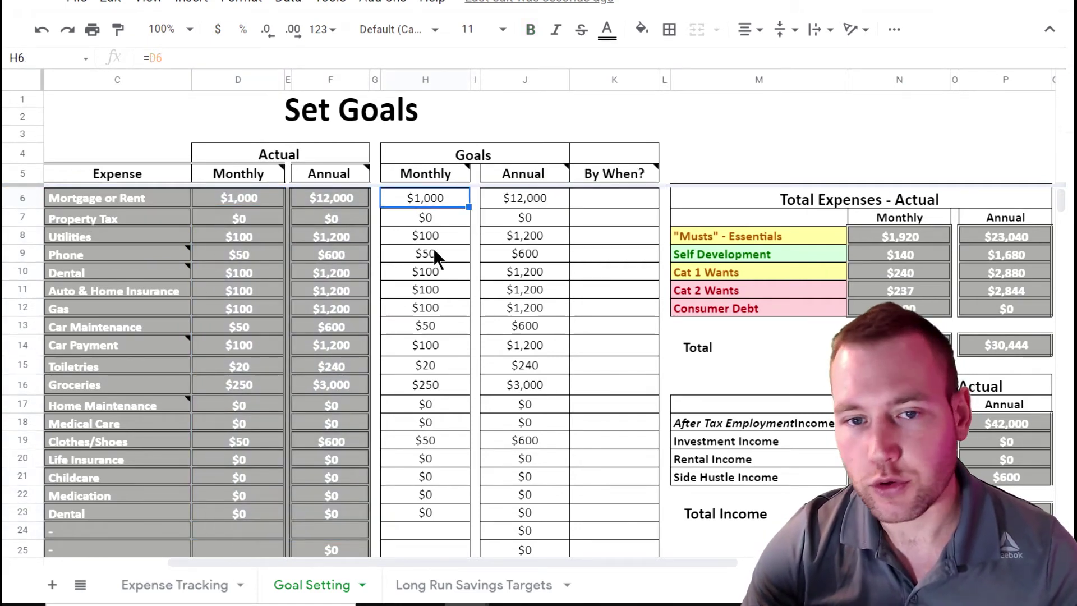
scroll(433, 248, down, 2)
scroll(426, 255, up, 1)
scroll(426, 264, up, 1)
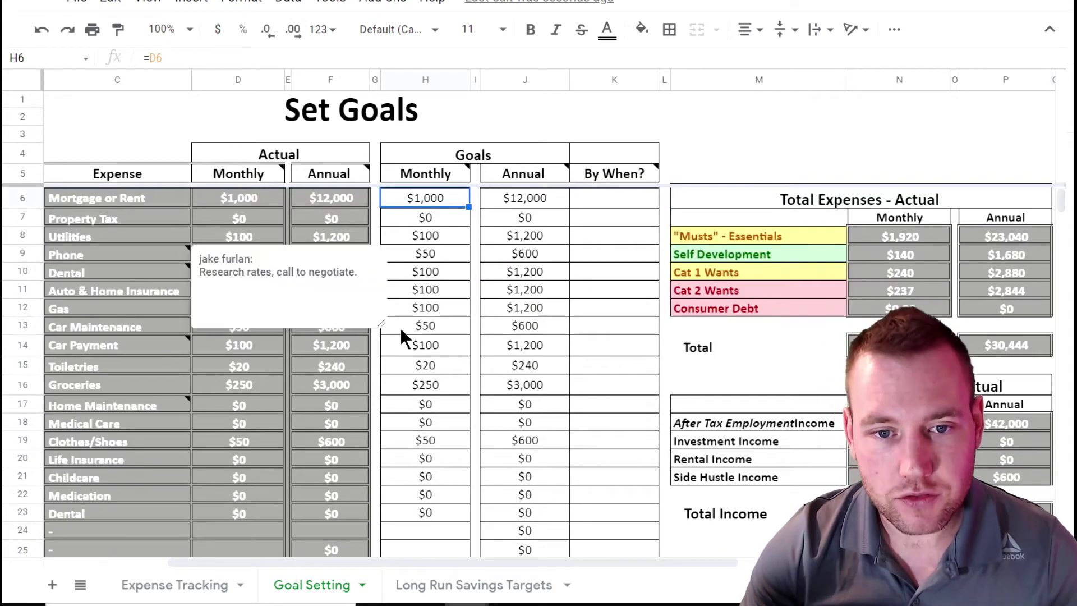
Find the Category 2 Wants group on the Goal Setting sheet and select its category cell
scroll(401, 328, down, 9)
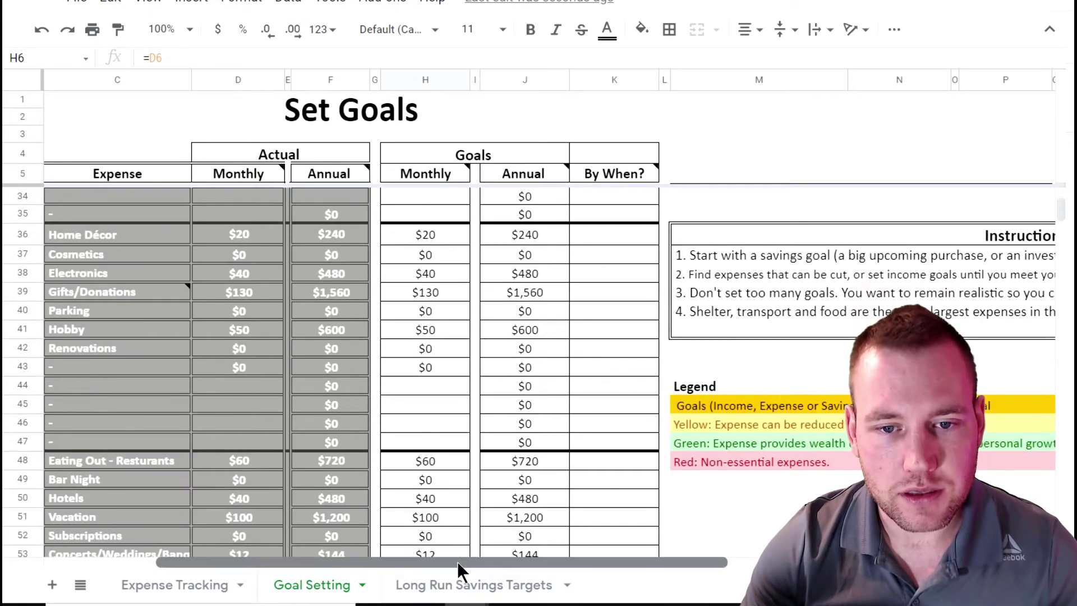
drag(456, 561, 367, 566)
scroll(395, 423, down, 3)
click(134, 388)
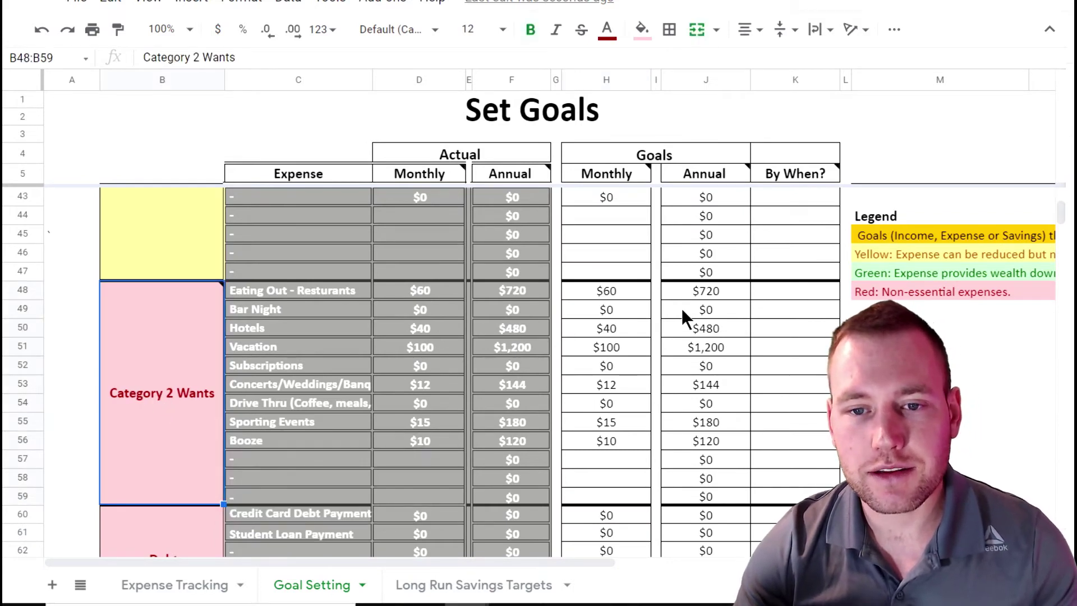
Set the Eating Out - Resturants monthly goal to 0 and compare it with the actual monthly expense
click(594, 292)
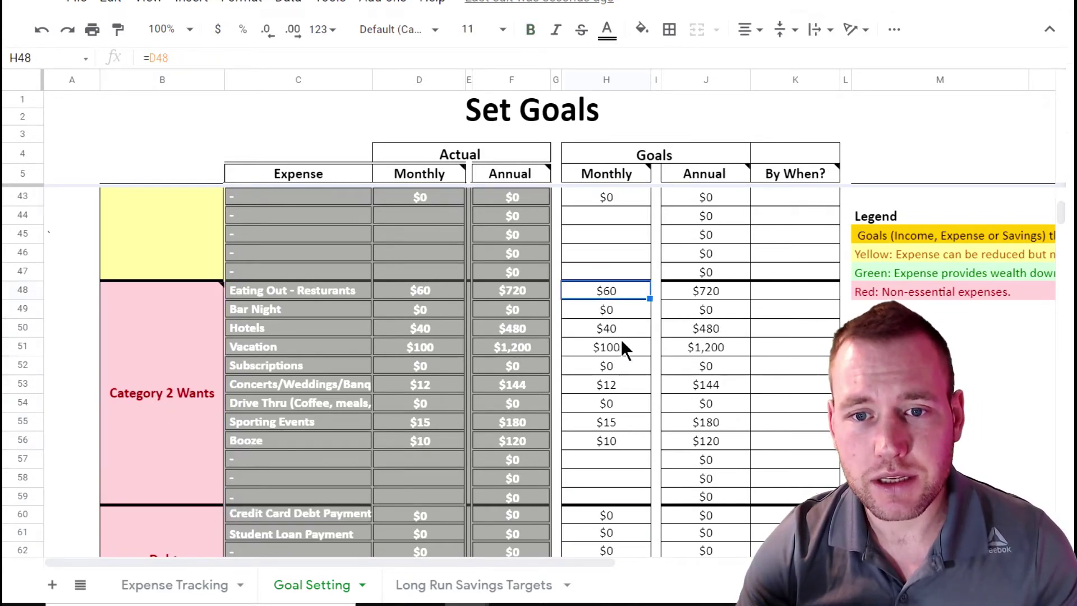
text(0)
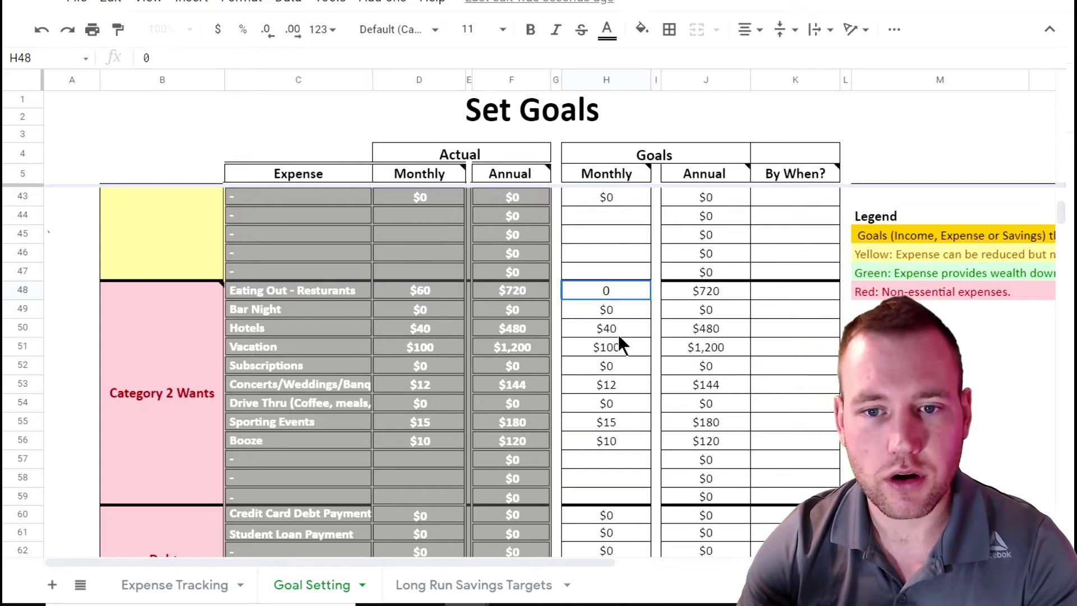
click(618, 334)
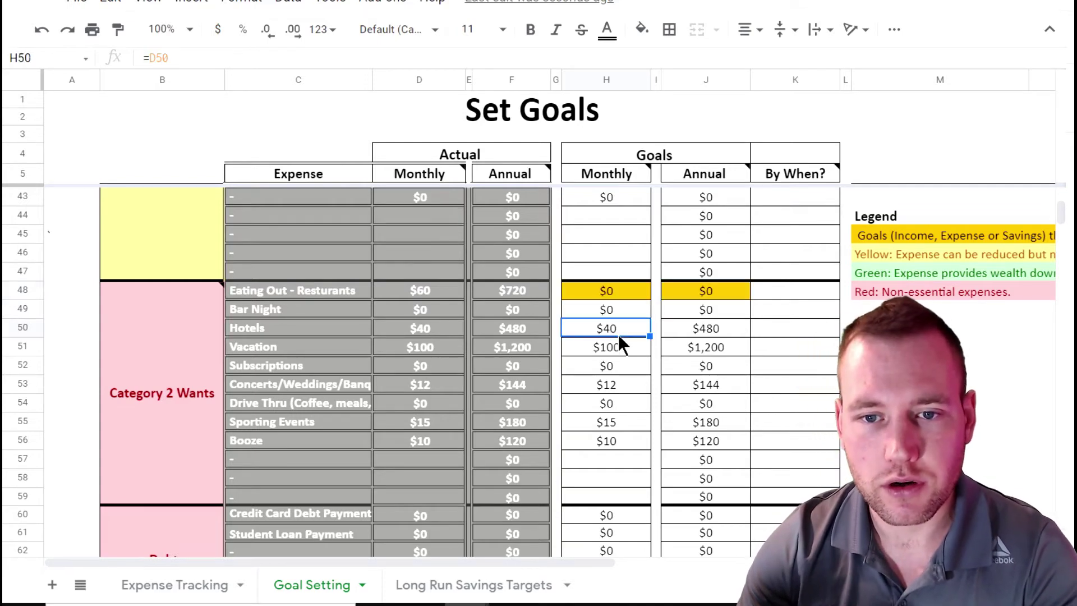
click(430, 291)
click(614, 290)
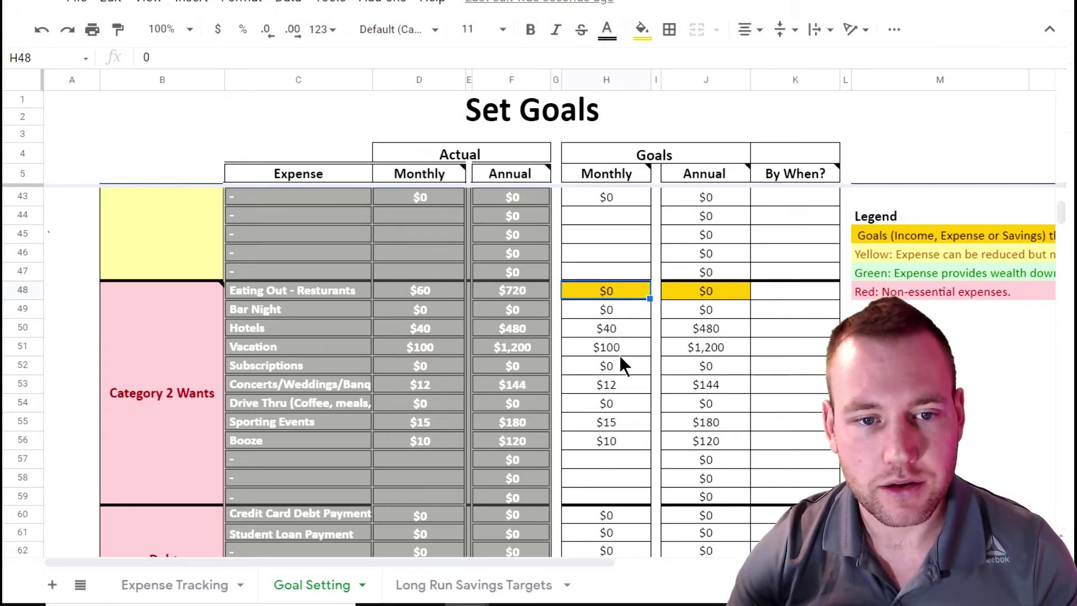
Set the monthly goals for Hotels and Vacation in Category 2 Wants to 0
click(611, 329)
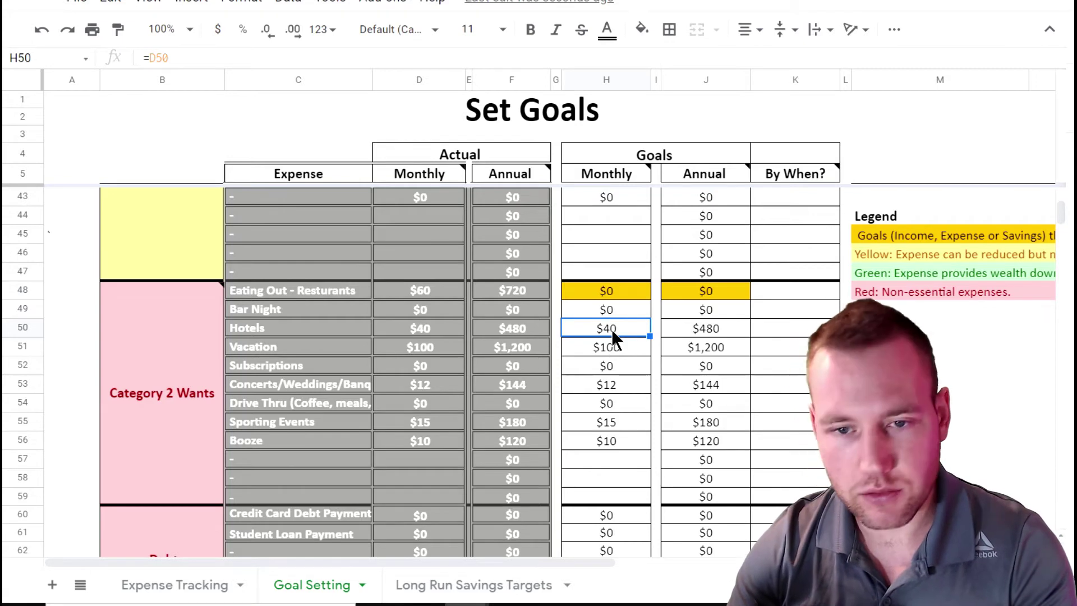
text(0)
click(322, 335)
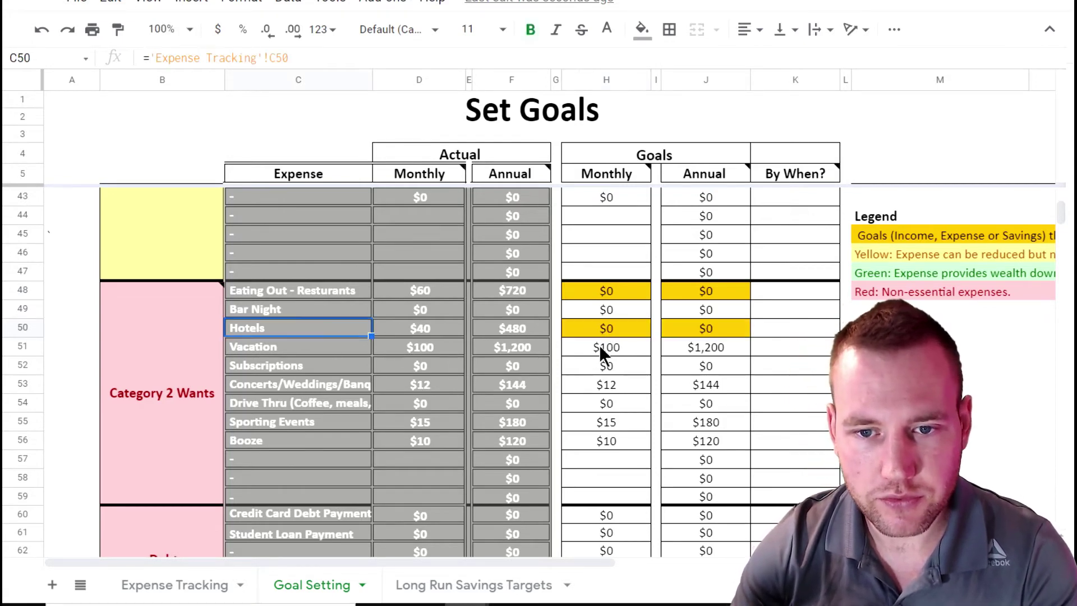
click(611, 345)
text(0)
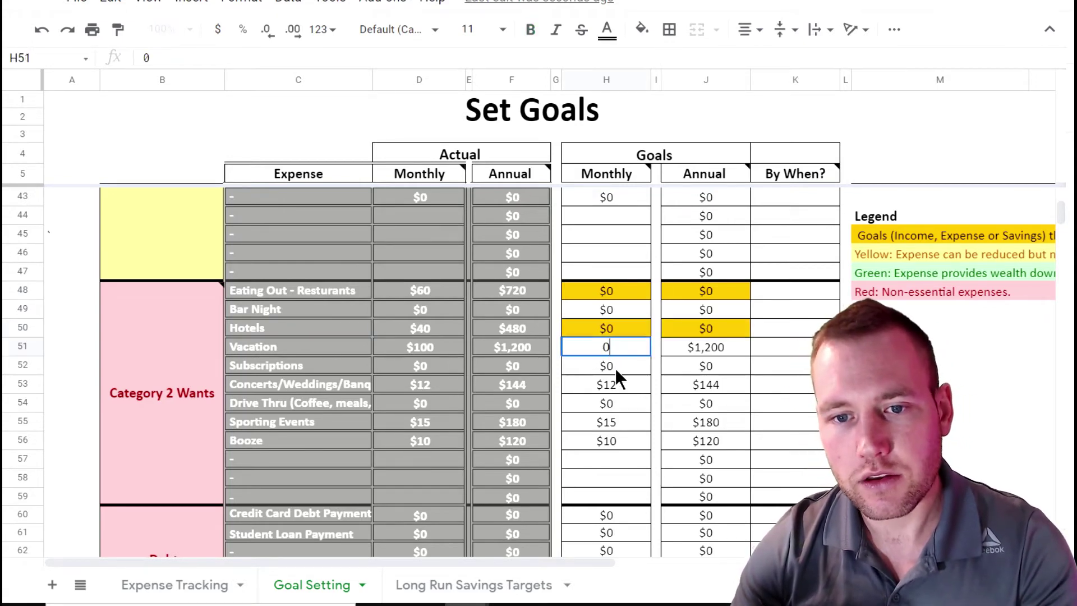
click(615, 369)
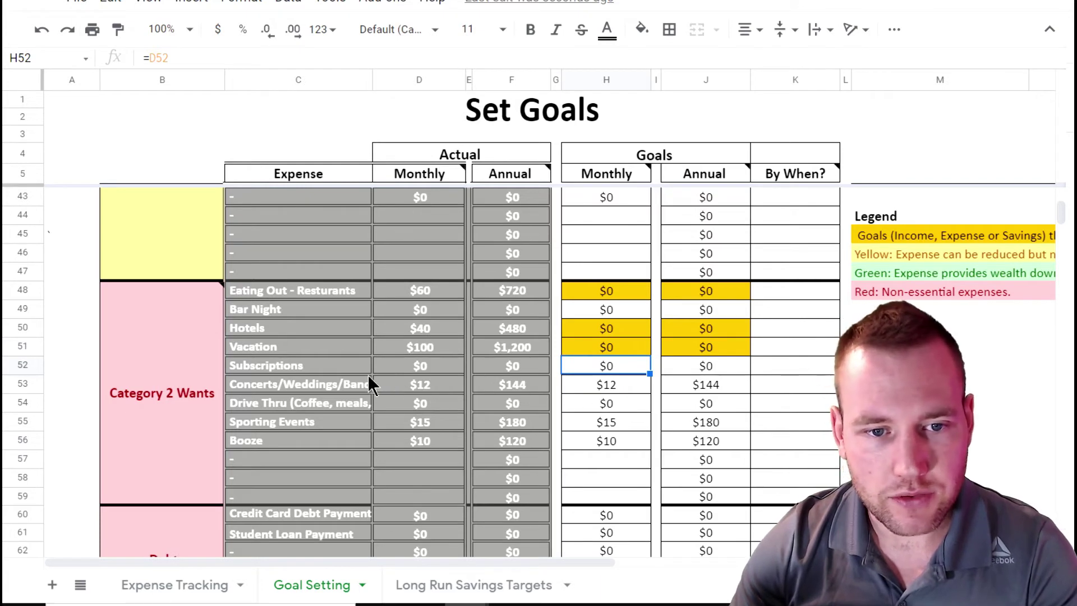
Set the monthly goals for the Concerts/Weddings row, Sporting Events and Booze to 0
click(617, 386)
text(0)
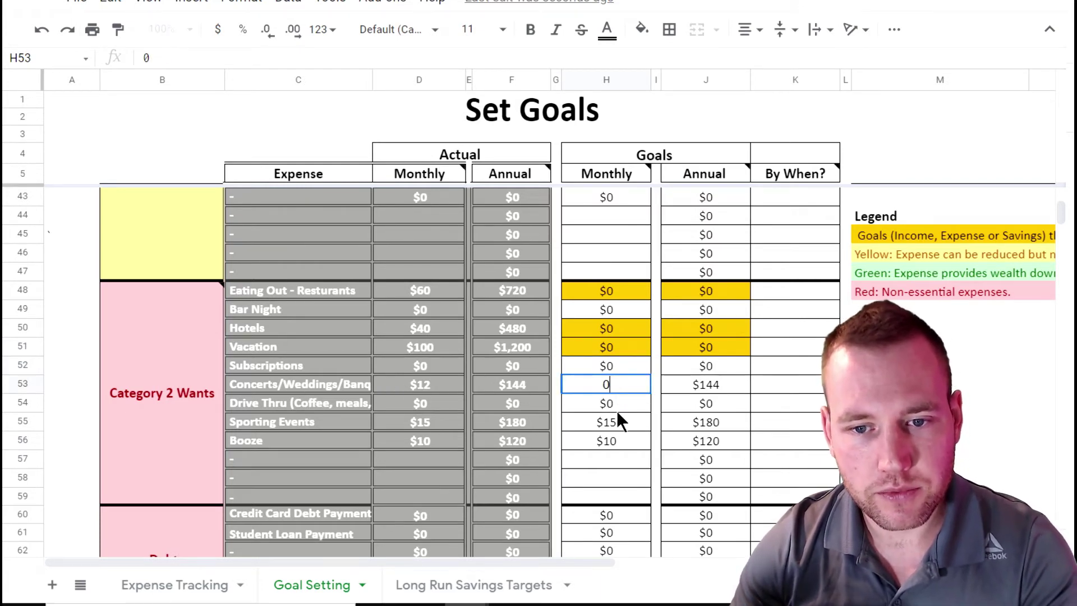
click(616, 416)
text(0)
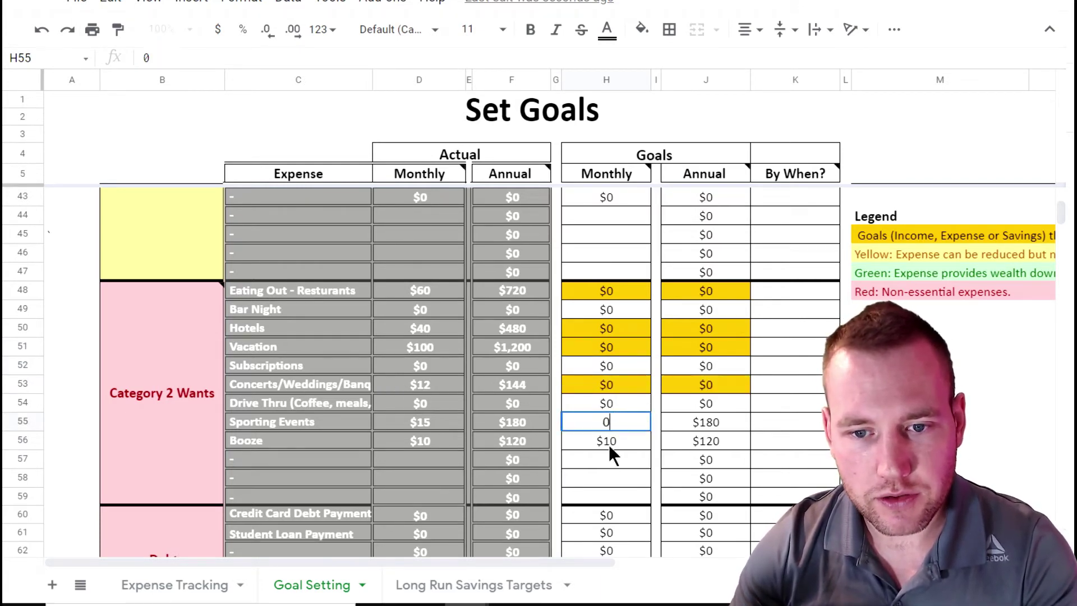
click(608, 446)
text(0)
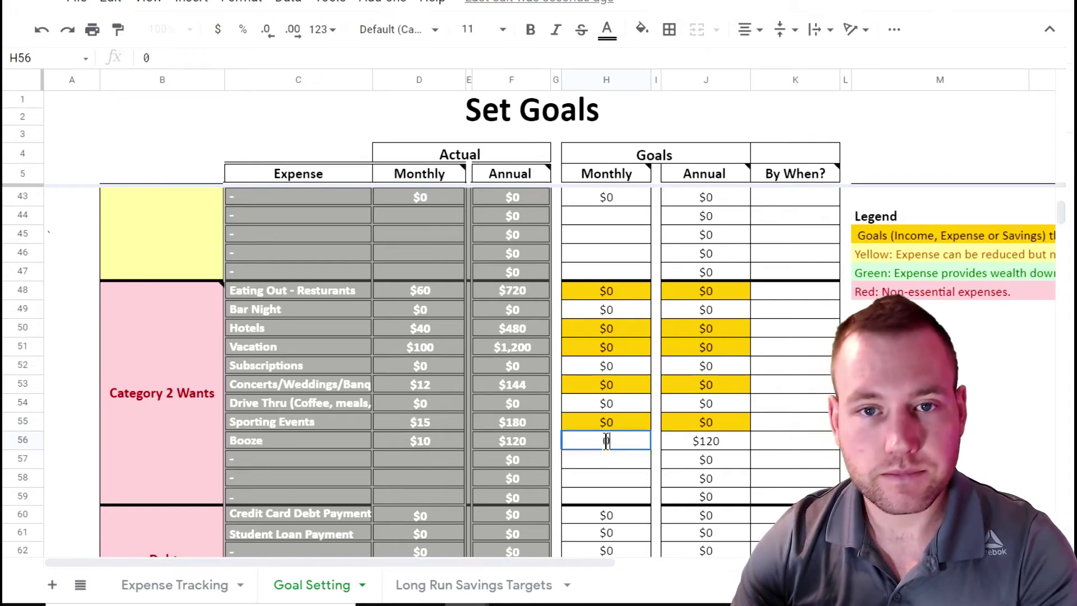
click(624, 479)
Set the Gifts/Donations monthly goal in Category 1 Wants to 10
scroll(608, 472, down, 3)
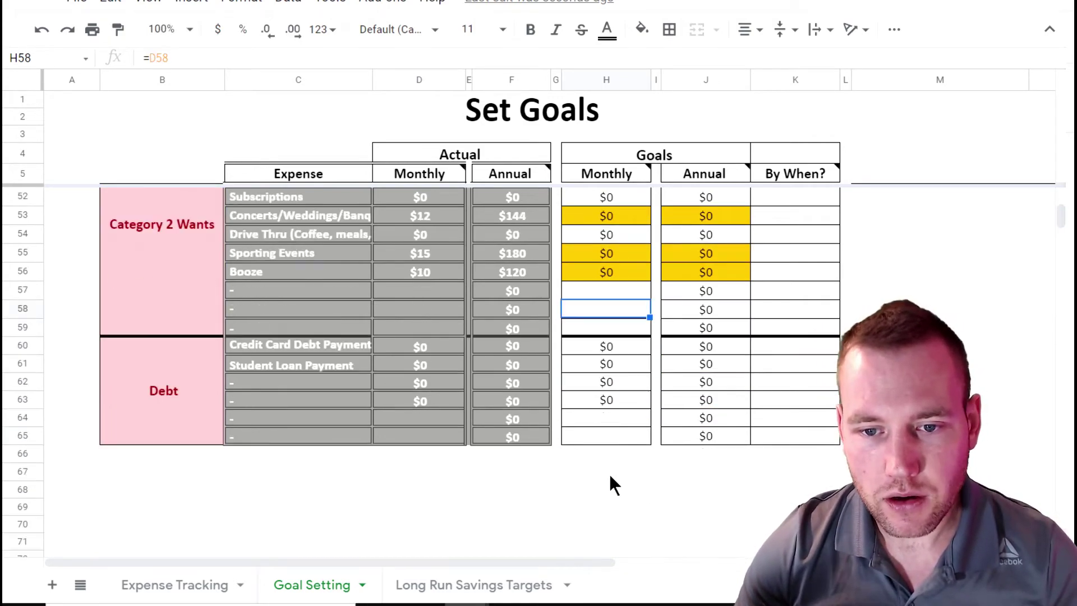
scroll(595, 471, up, 8)
click(302, 432)
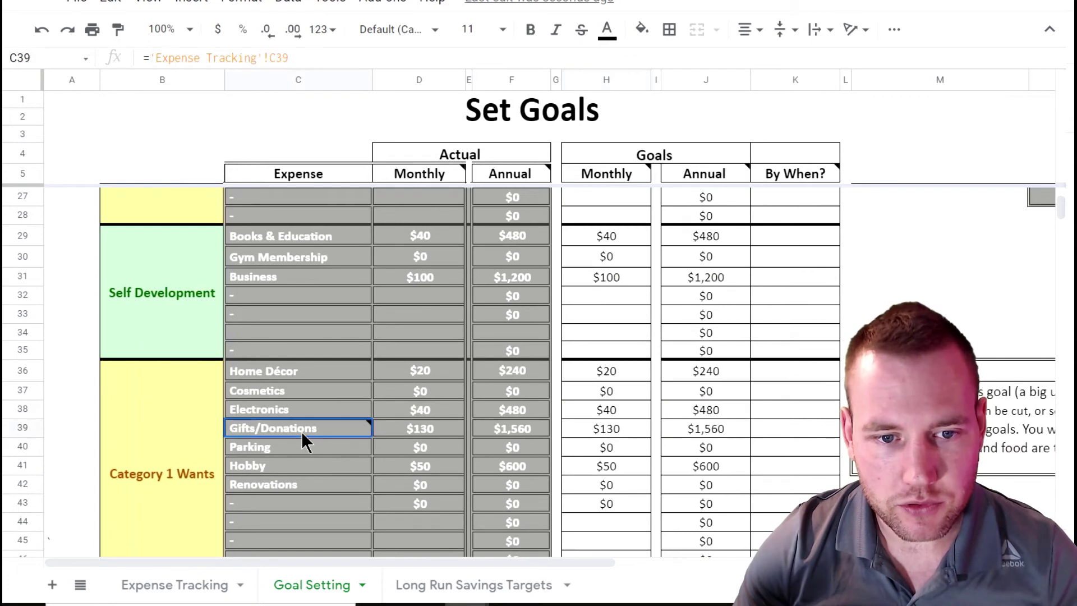
click(581, 431)
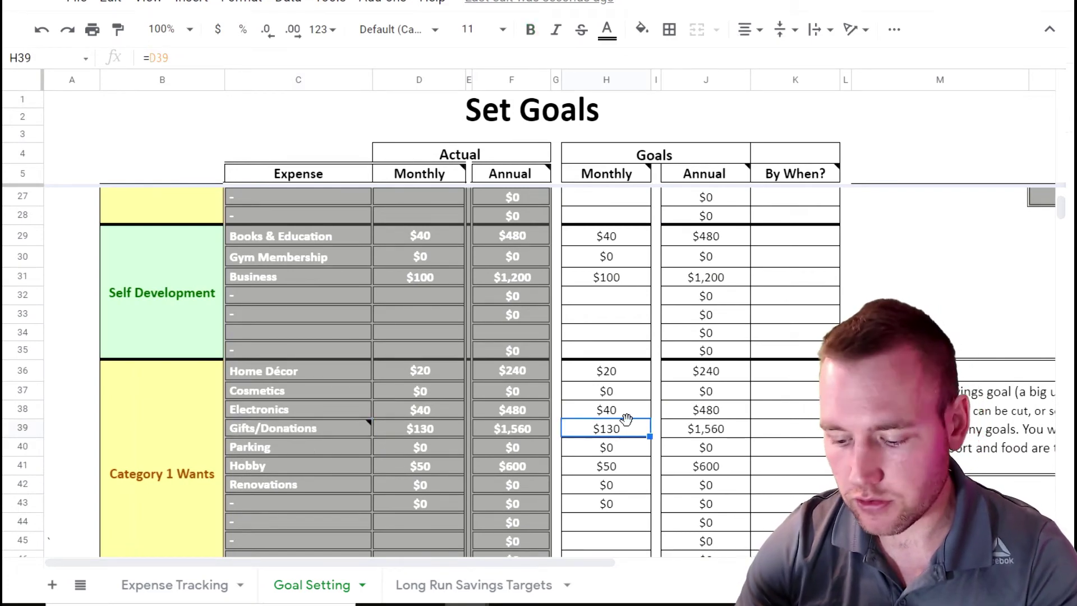
text(10)
click(611, 443)
click(607, 465)
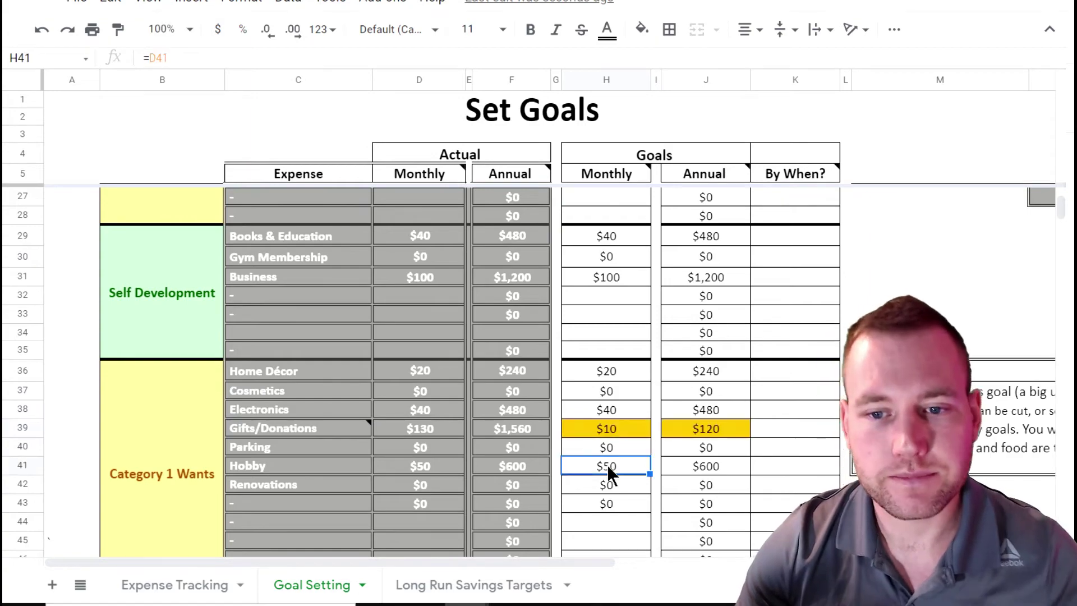
Compare the monthly total under Total Expenses - Goals with the monthly total under Total Expenses - Actual
drag(565, 562, 886, 564)
scroll(715, 432, right, 2)
scroll(648, 409, up, 5)
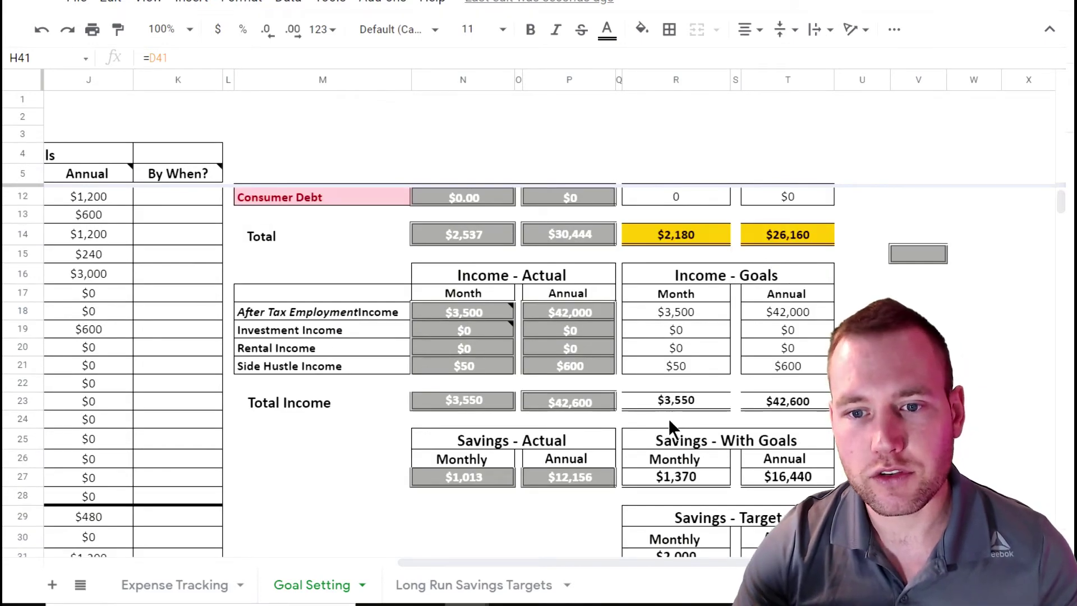
scroll(668, 424, up, 2)
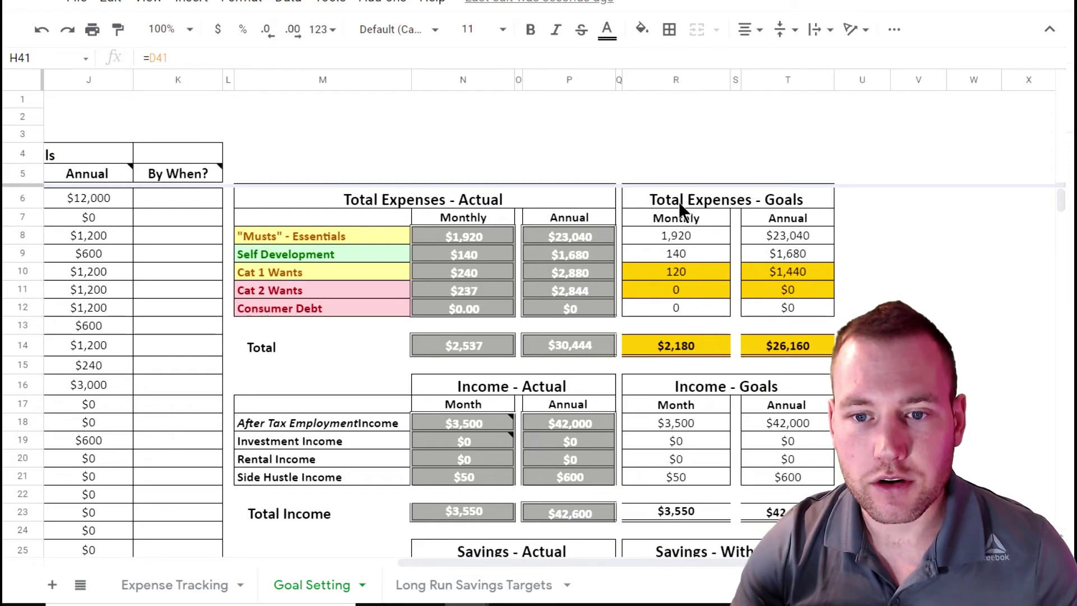
click(683, 352)
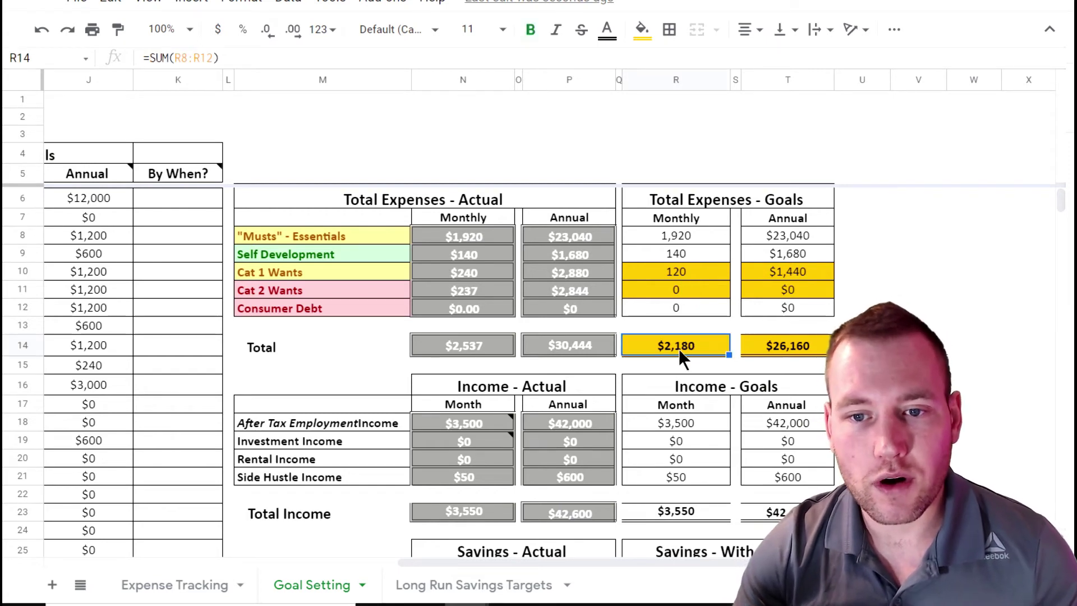
click(462, 344)
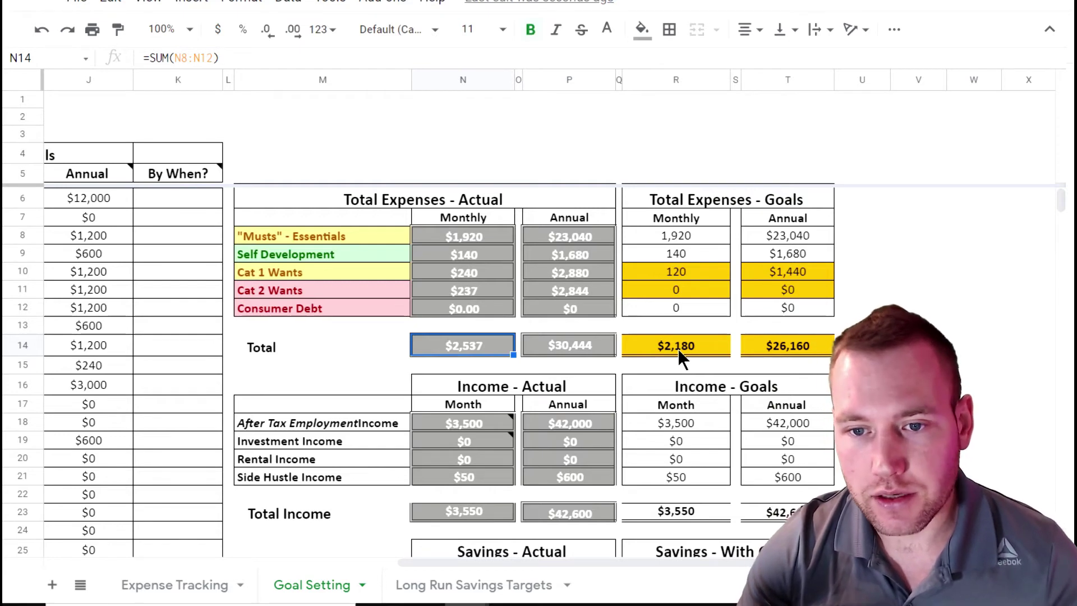
Compare the monthly Savings - With Goals, Savings - Actual and Savings - Target cells
scroll(678, 349, down, 3)
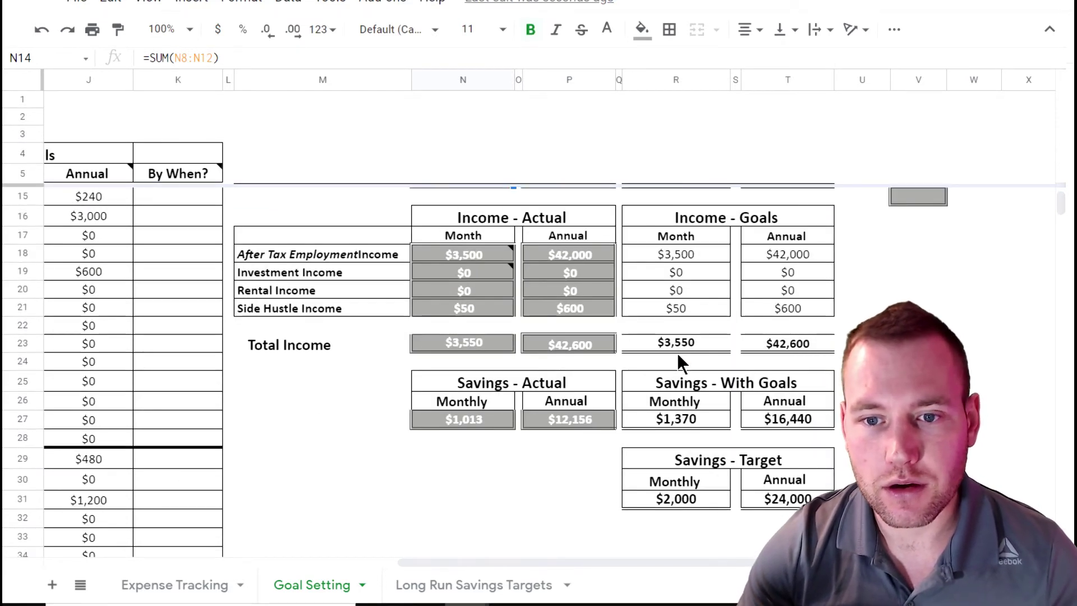
click(701, 428)
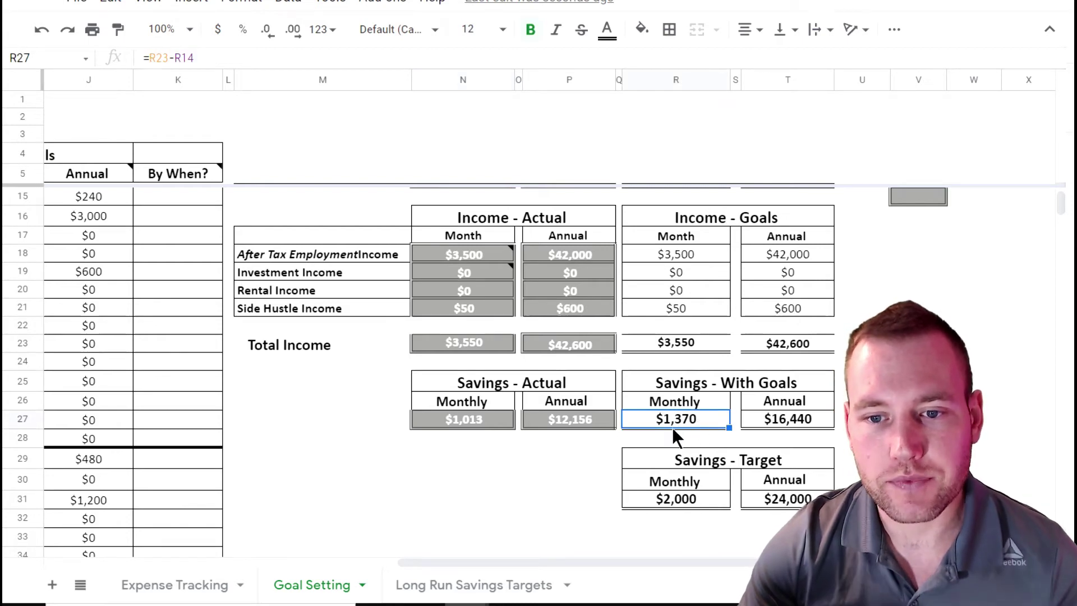
click(487, 423)
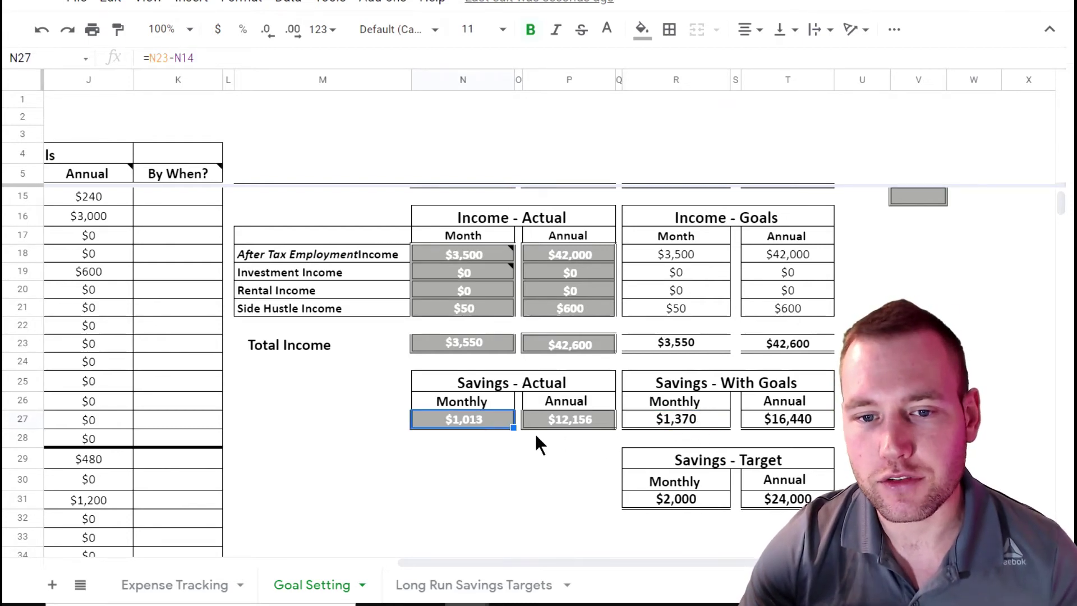
click(684, 505)
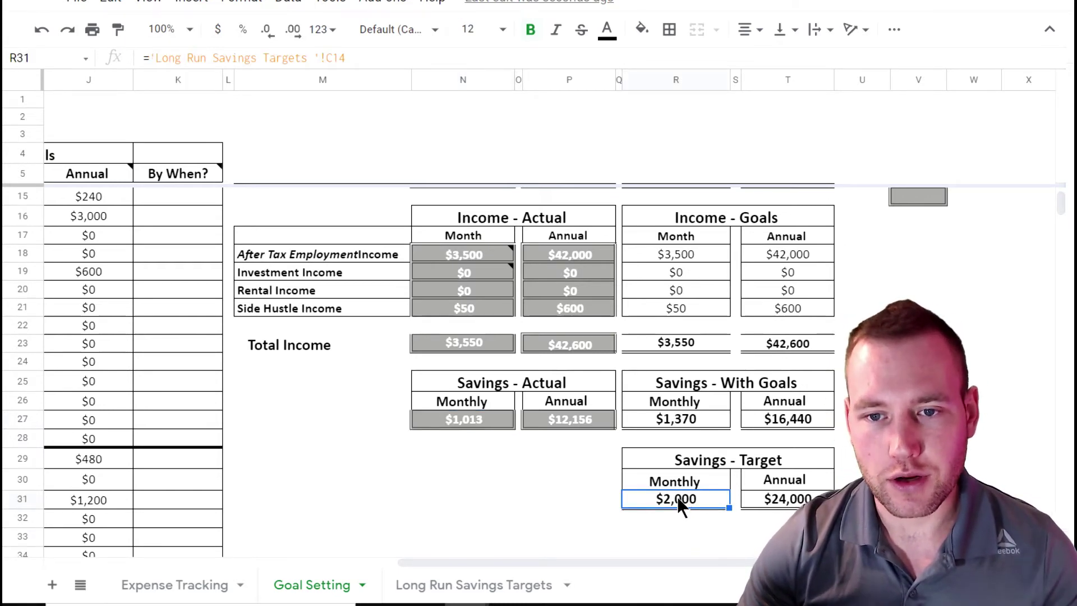
Set the Rental Income monthly goal under Income - Goals to 500 and check the monthly Savings - With Goals cell
scroll(678, 497, up, 1)
drag(430, 551, 489, 553)
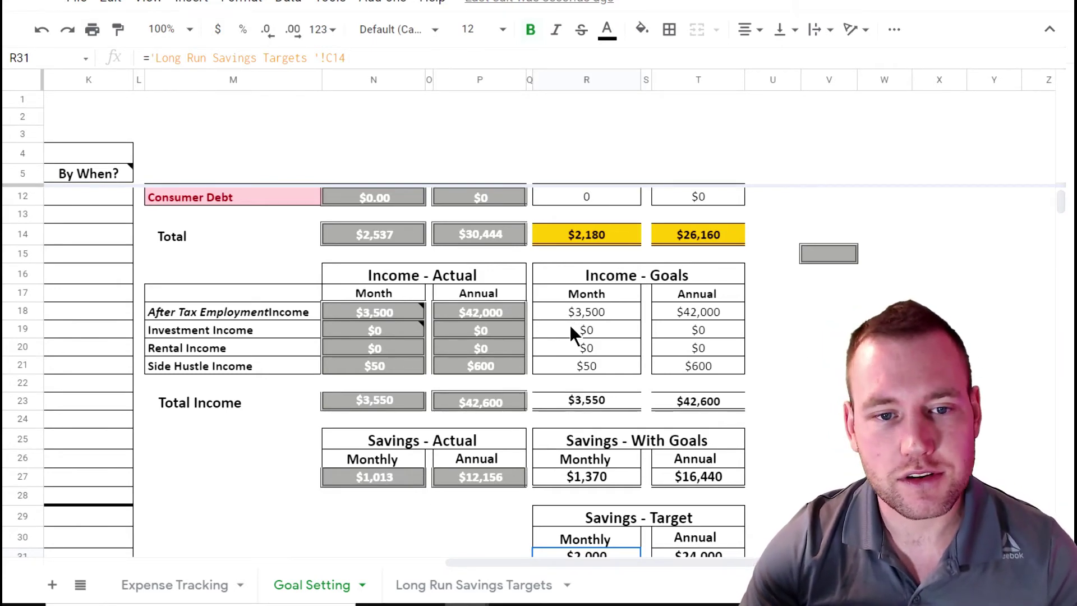
click(590, 331)
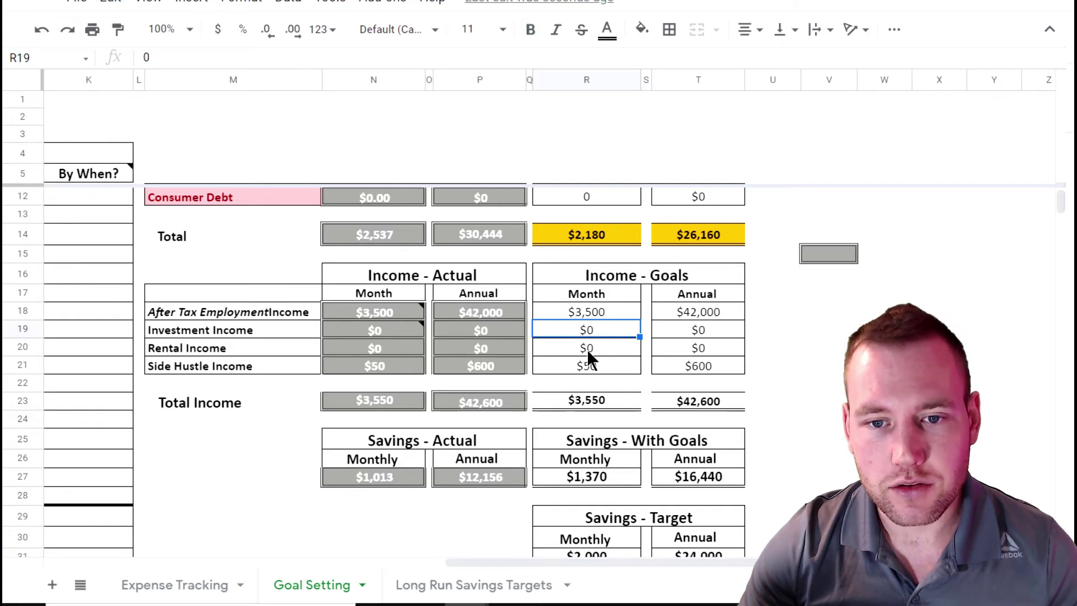
click(587, 315)
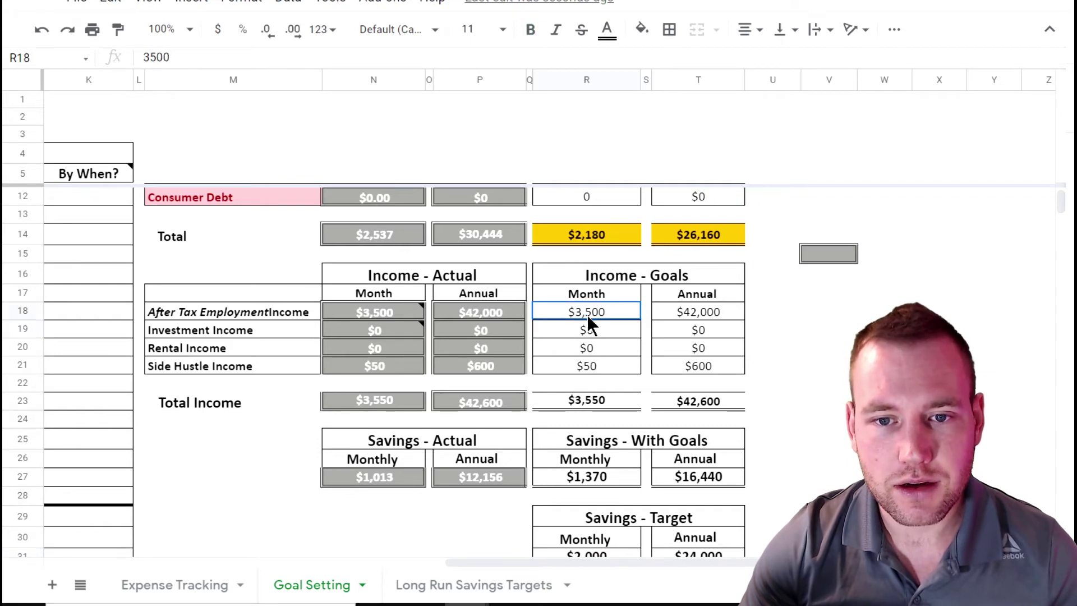
click(592, 348)
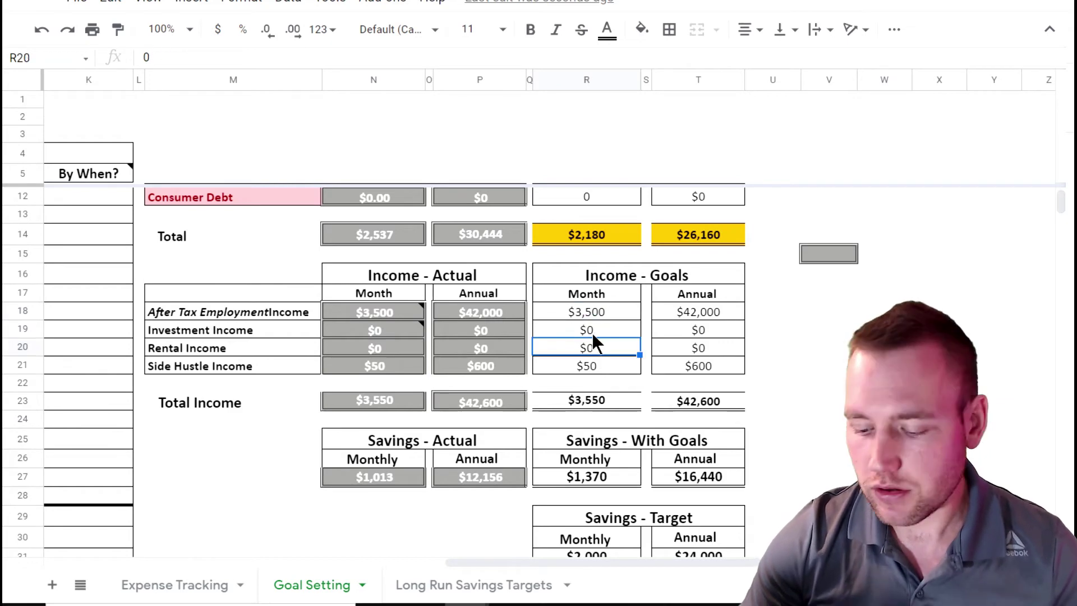
text(500)
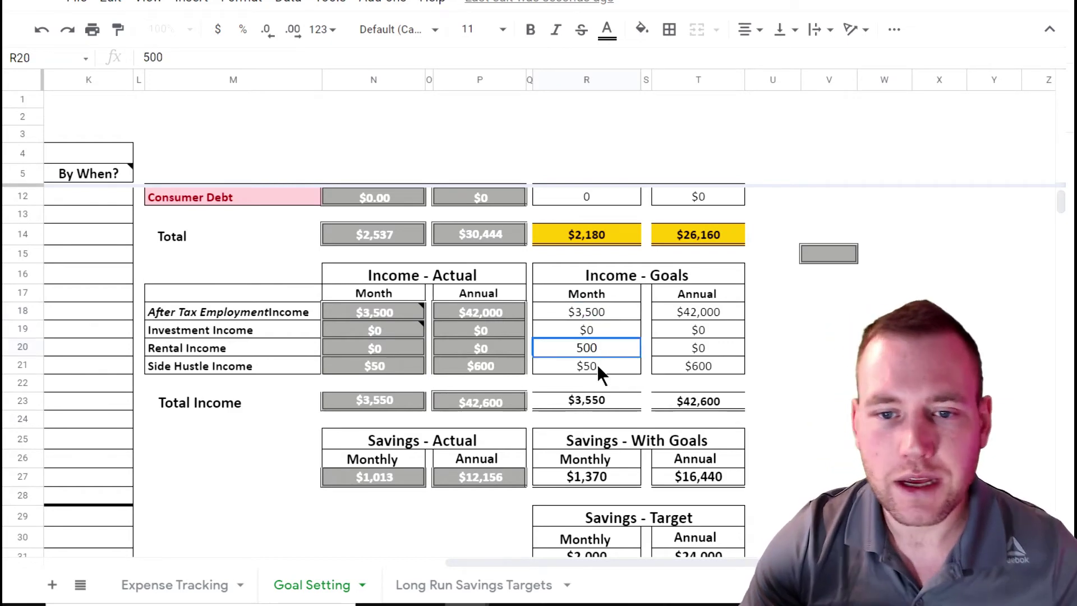
key(Return)
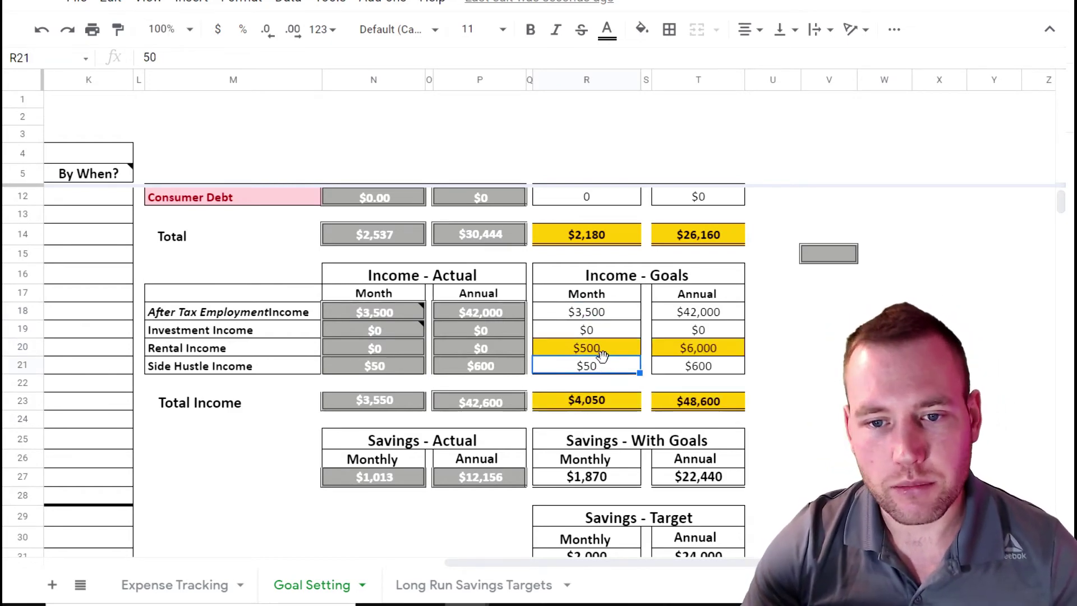
scroll(604, 368, down, 1)
click(593, 425)
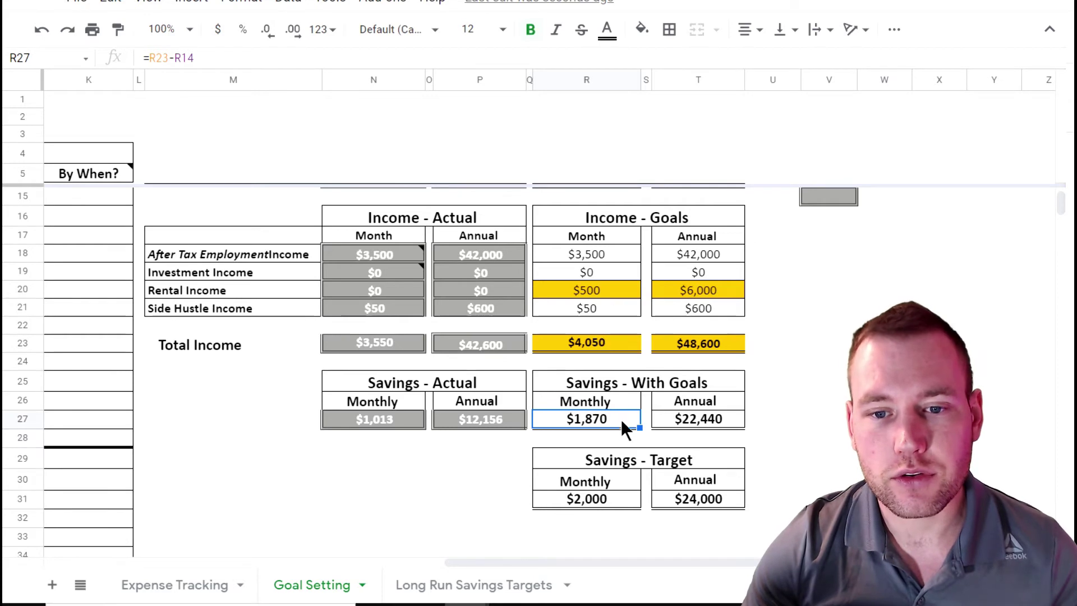
Set the Side Hustle Income monthly goal to 250 and compare monthly Savings - With Goals against Savings - Target
click(592, 309)
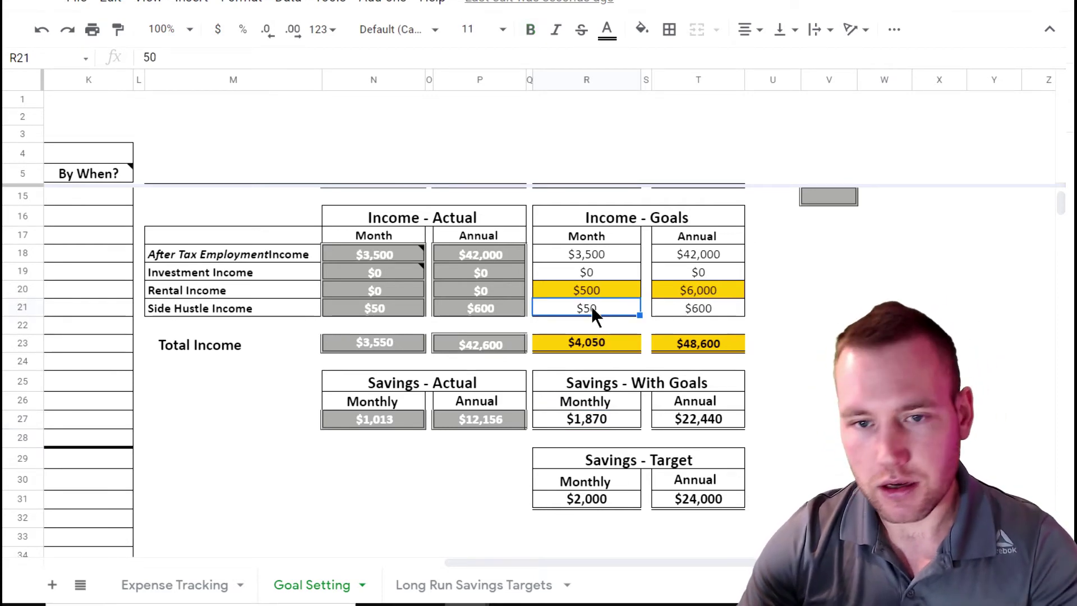
text(250)
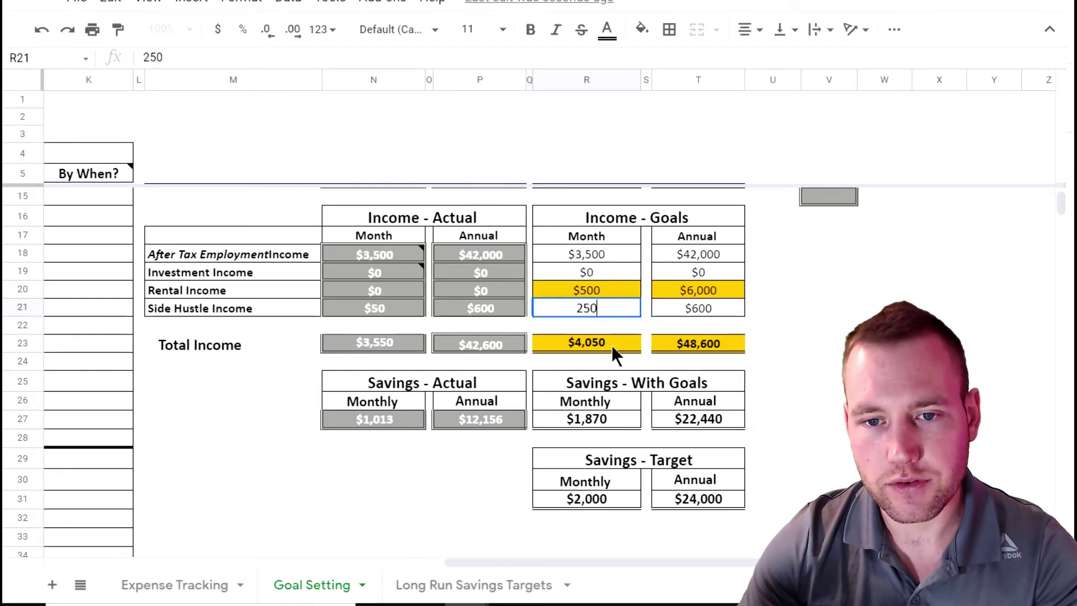
click(769, 319)
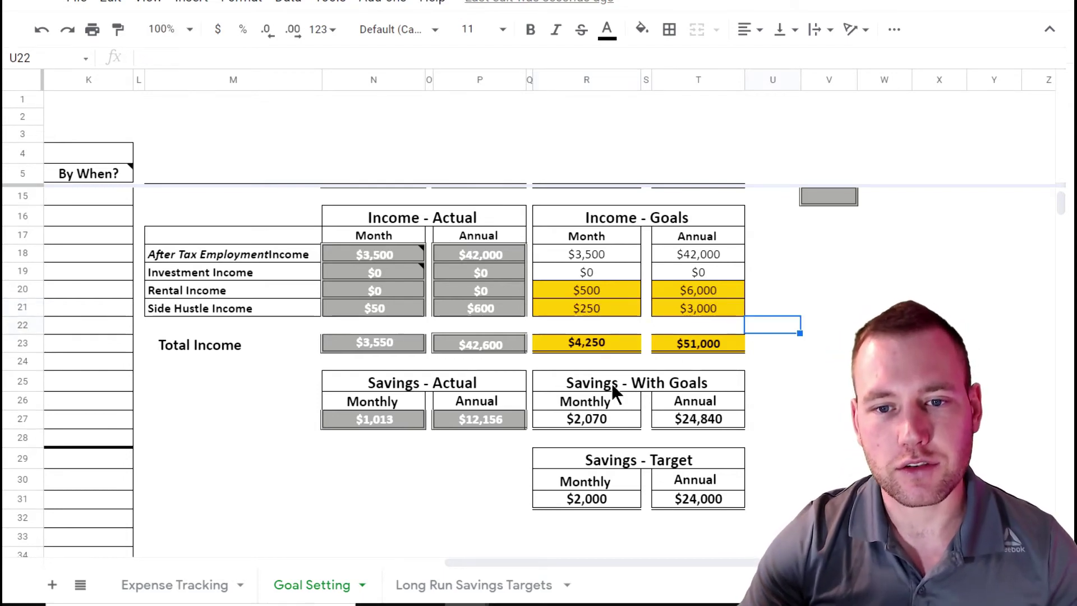
click(588, 420)
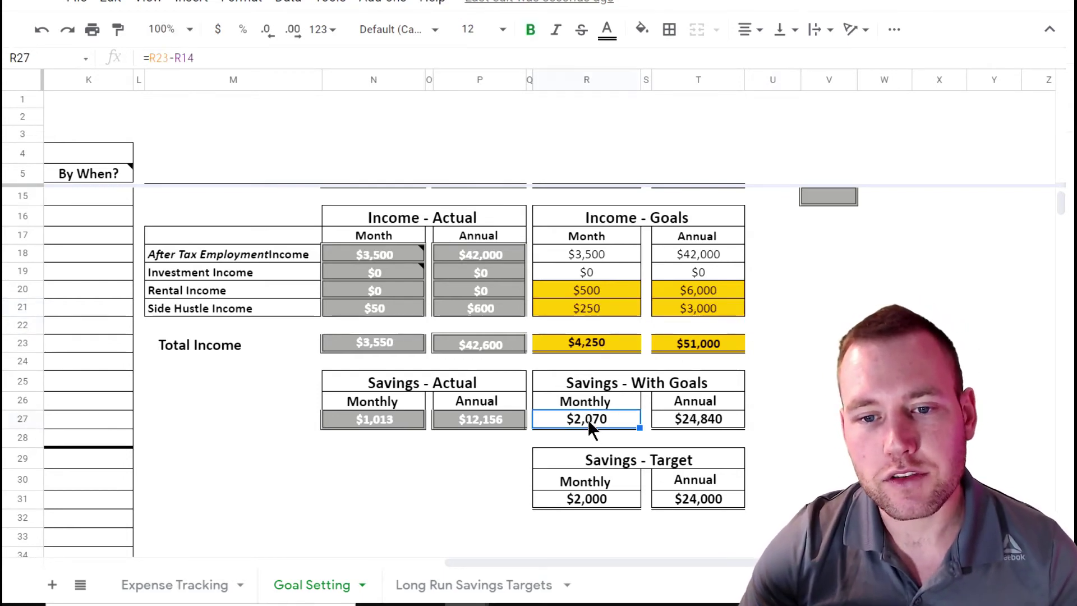
click(594, 499)
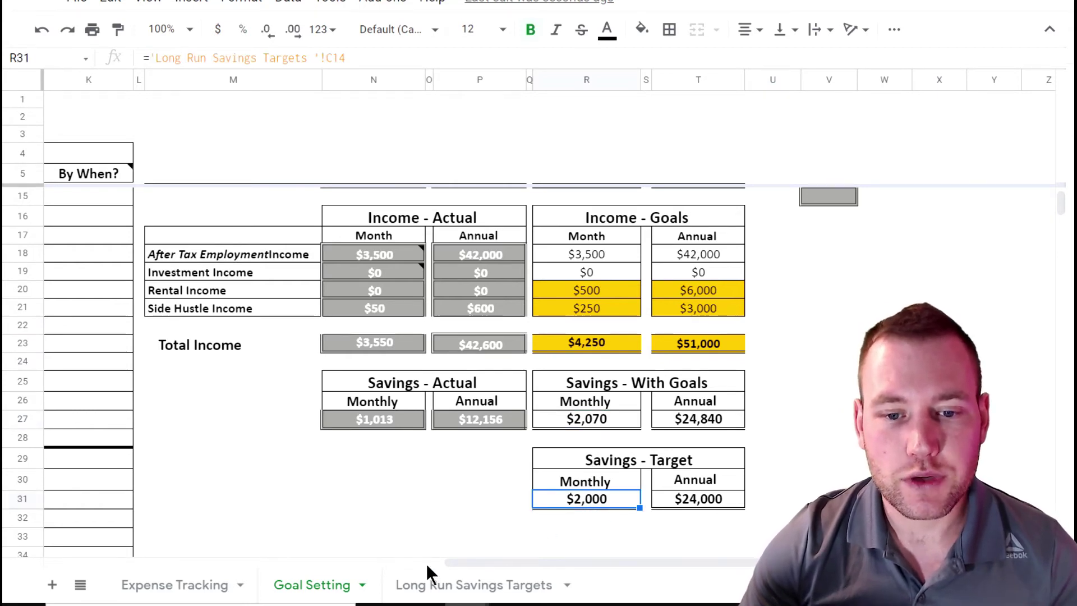
Review the monthly savings required for Wedding, House Downpayment and Retirement on the Long Run Savings Targets sheet
click(435, 585)
click(318, 153)
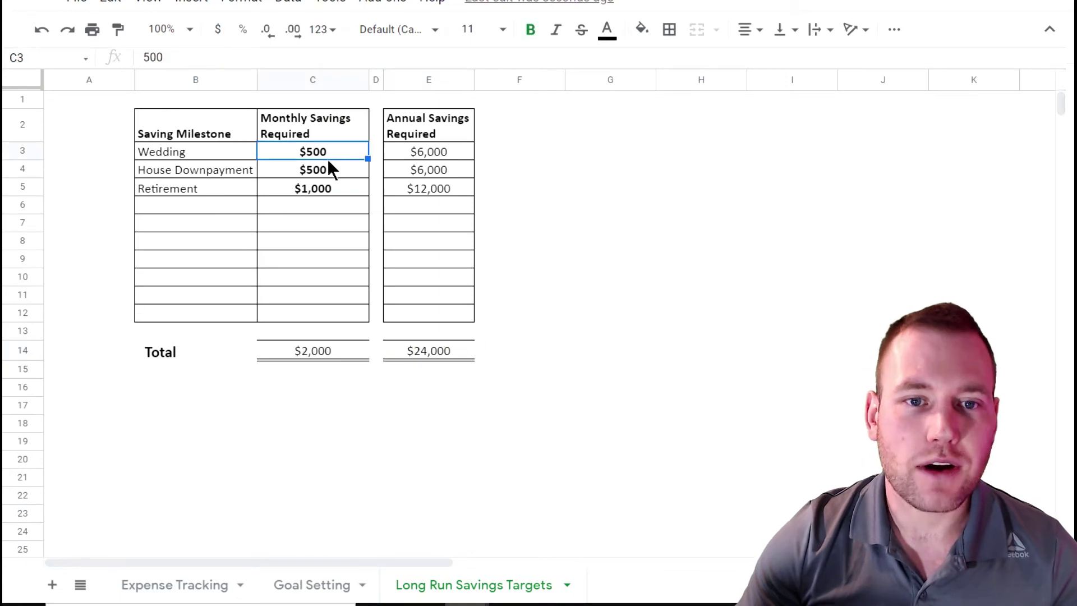
click(335, 170)
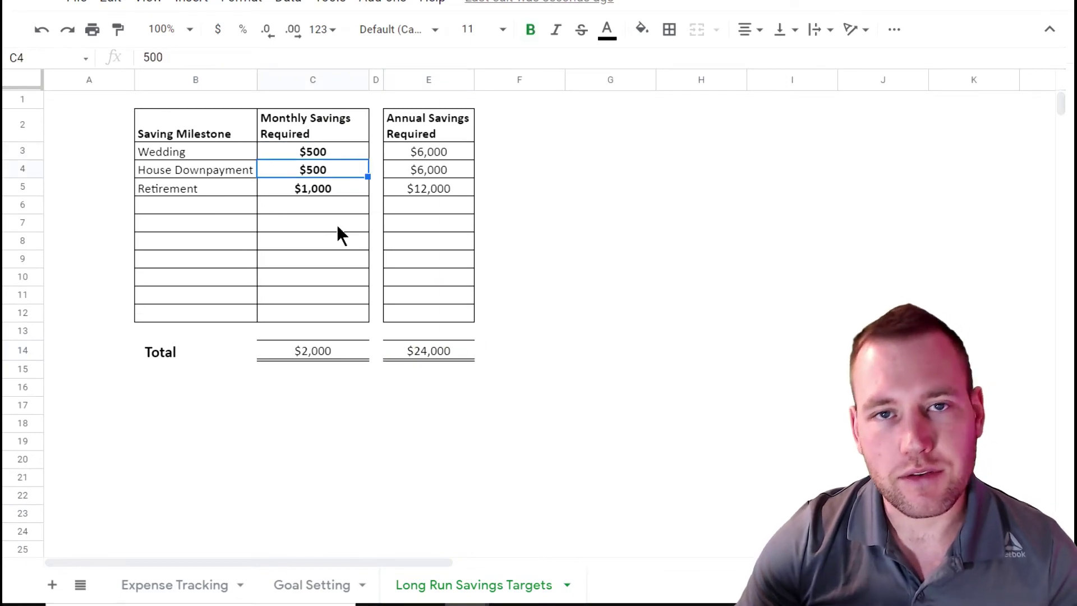
click(319, 187)
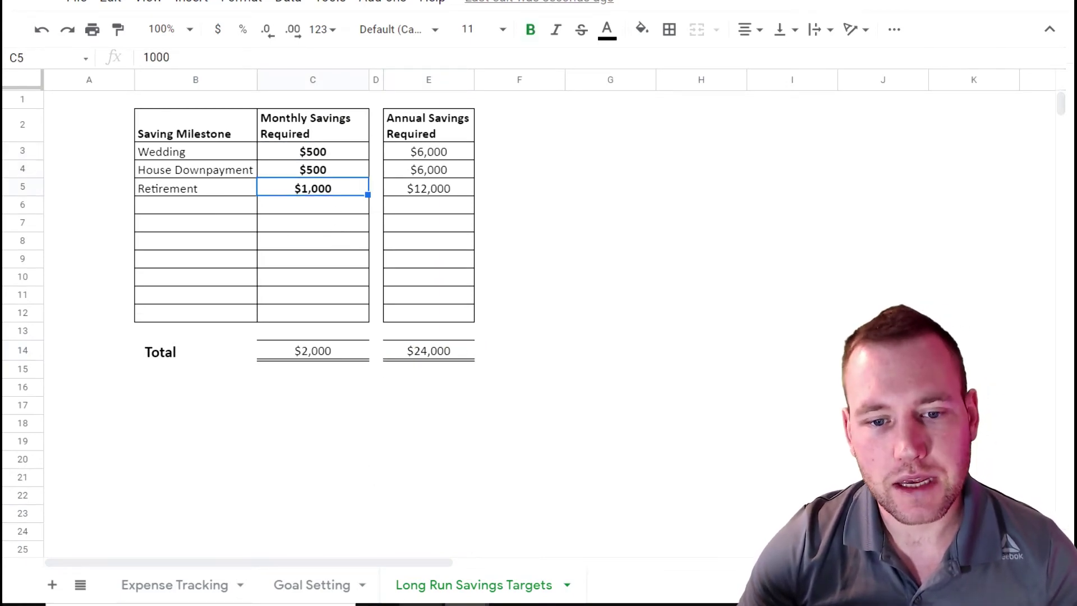
Return to the Goal Setting sheet and compare the Savings - With Goals and Savings - Target blocks
click(306, 584)
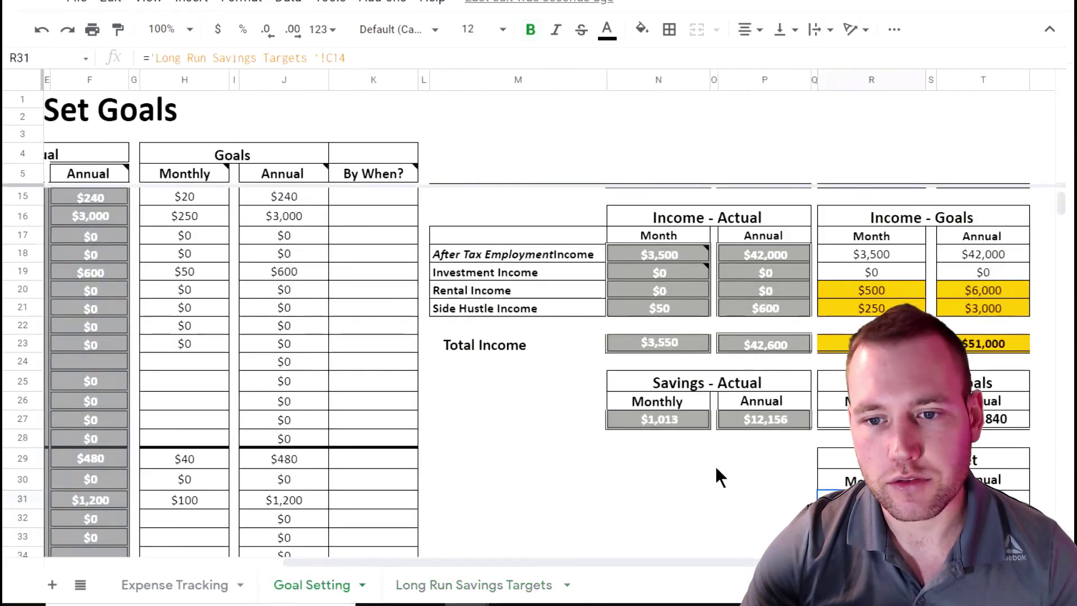
click(714, 459)
drag(610, 564, 735, 567)
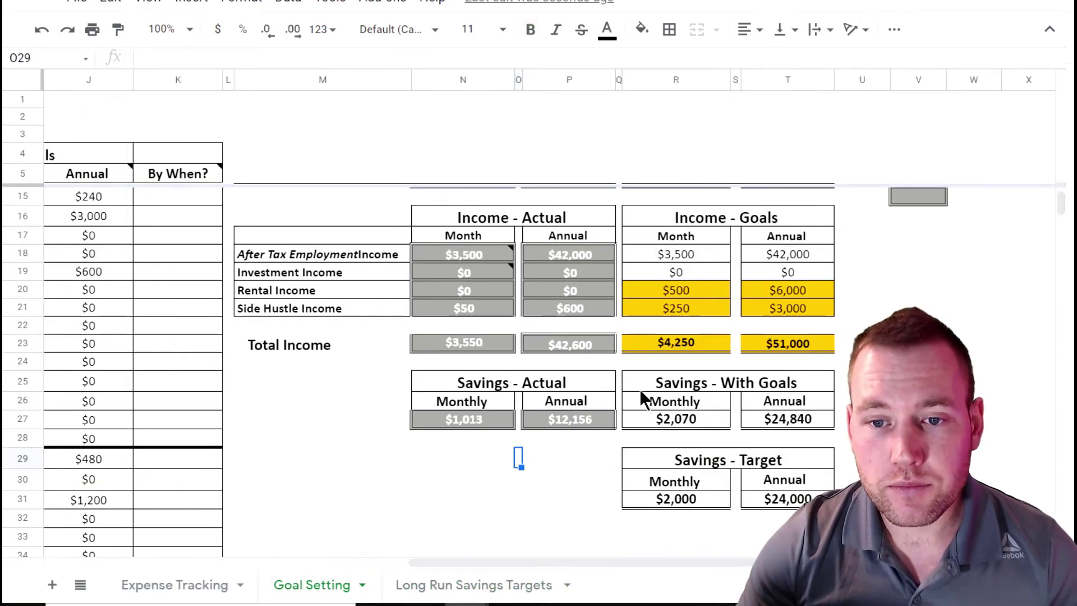
Read the first two Instructions below the savings blocks, highlighting the text of instruction 2 about cutting expenses or setting income goals
scroll(640, 389, down, 1)
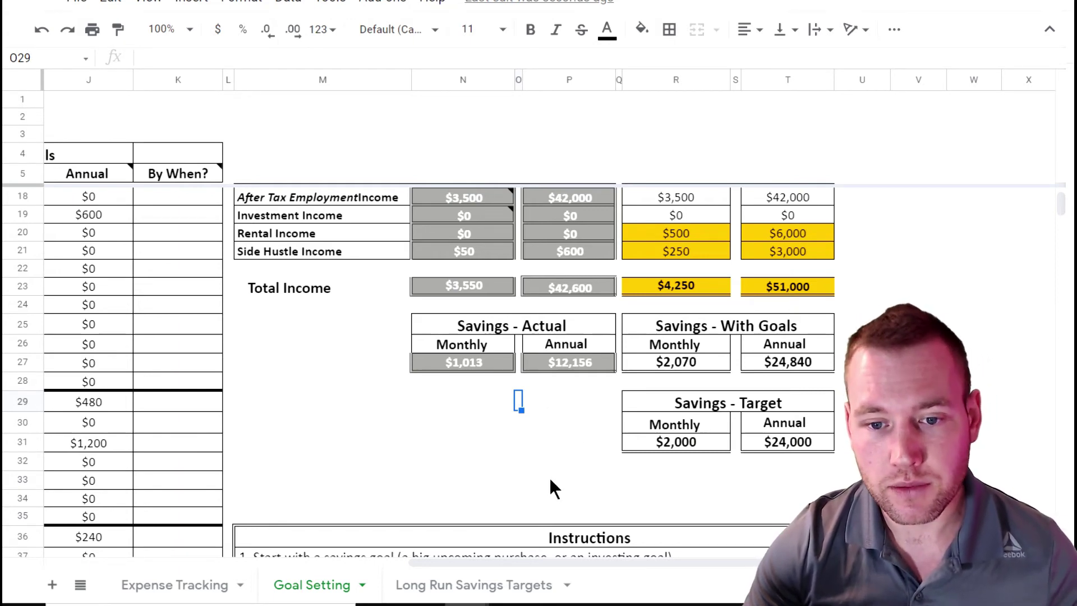
scroll(315, 368, down, 4)
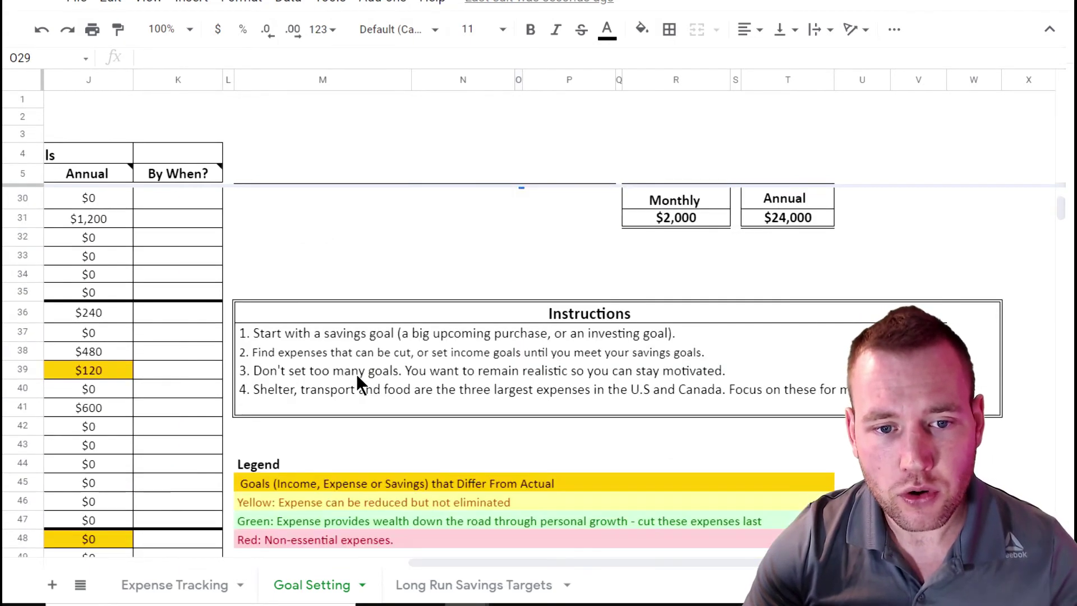
click(343, 352)
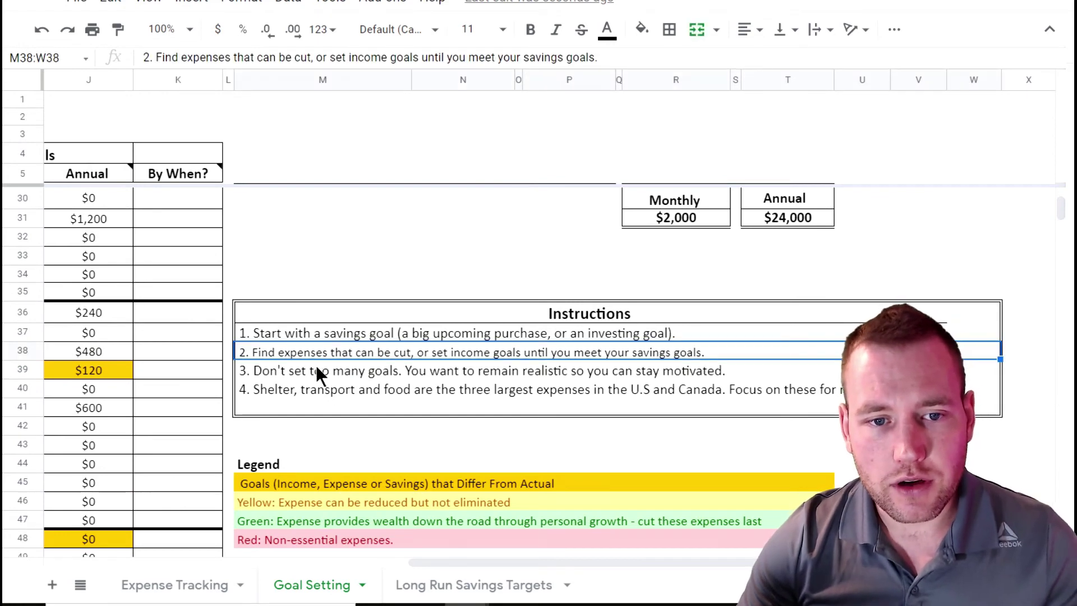
click(340, 331)
click(342, 351)
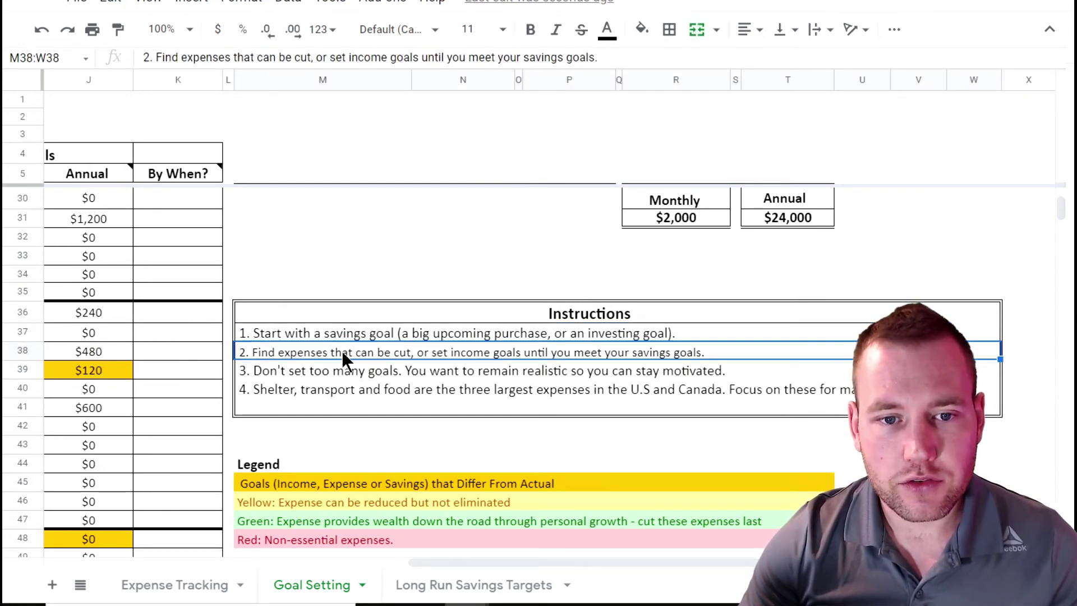
double_click(260, 352)
drag(260, 353, 725, 356)
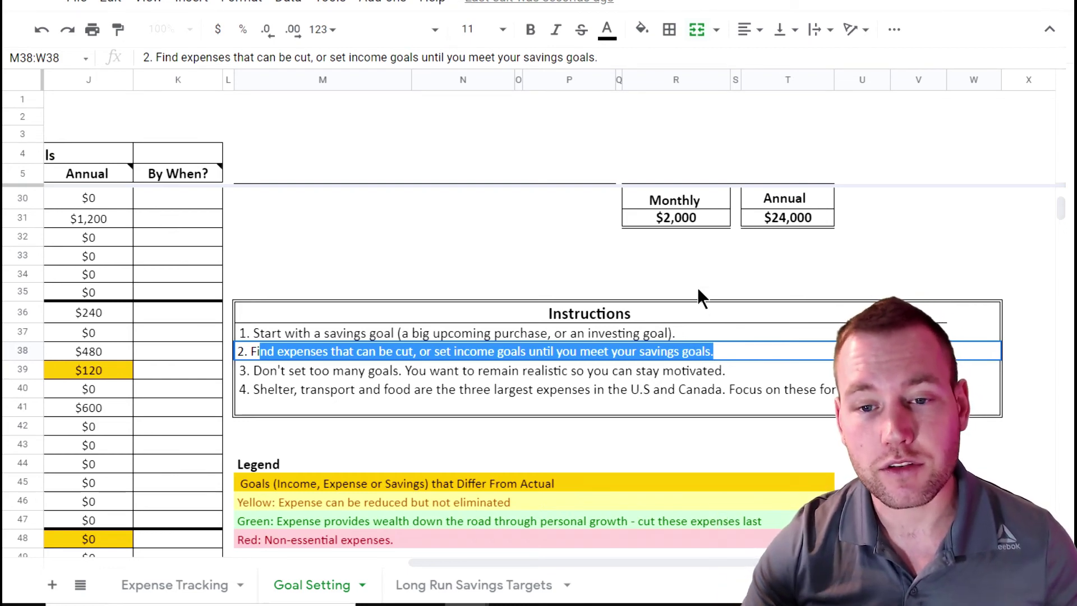
Read instruction 3 about not setting too many goals, highlighting the opening part of its text
click(615, 373)
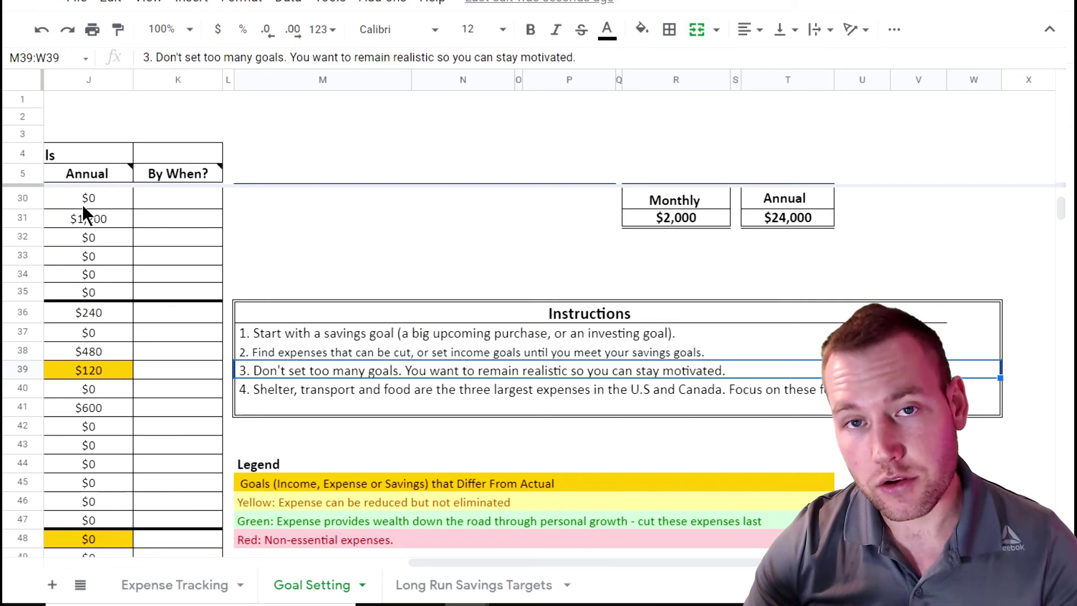
double_click(274, 371)
drag(260, 372, 453, 392)
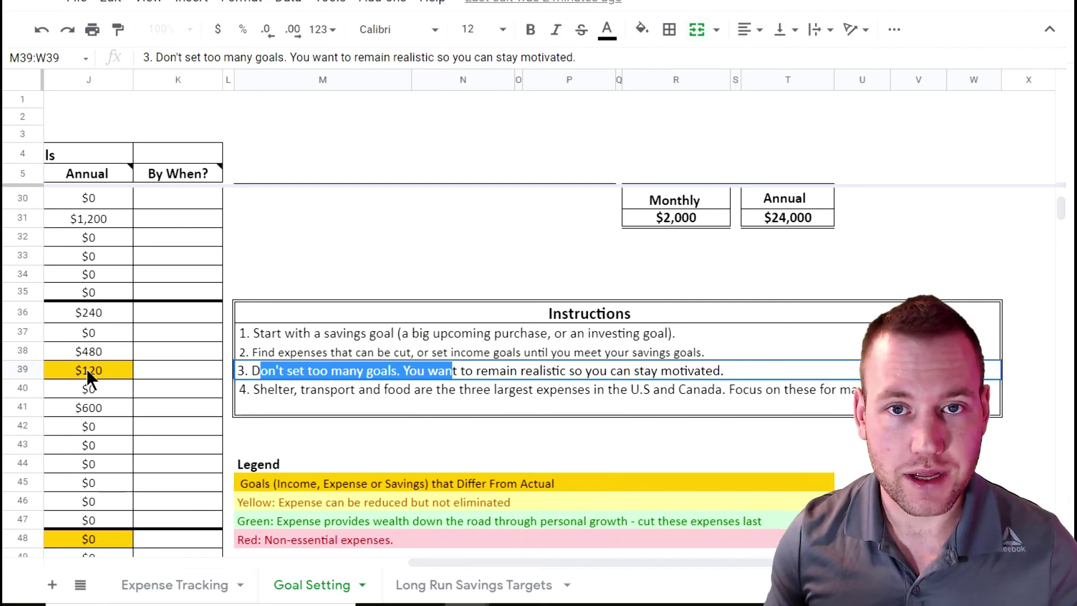
Read instruction 4 about shelter, transport and food, highlighting the words on the three largest expenses
click(309, 391)
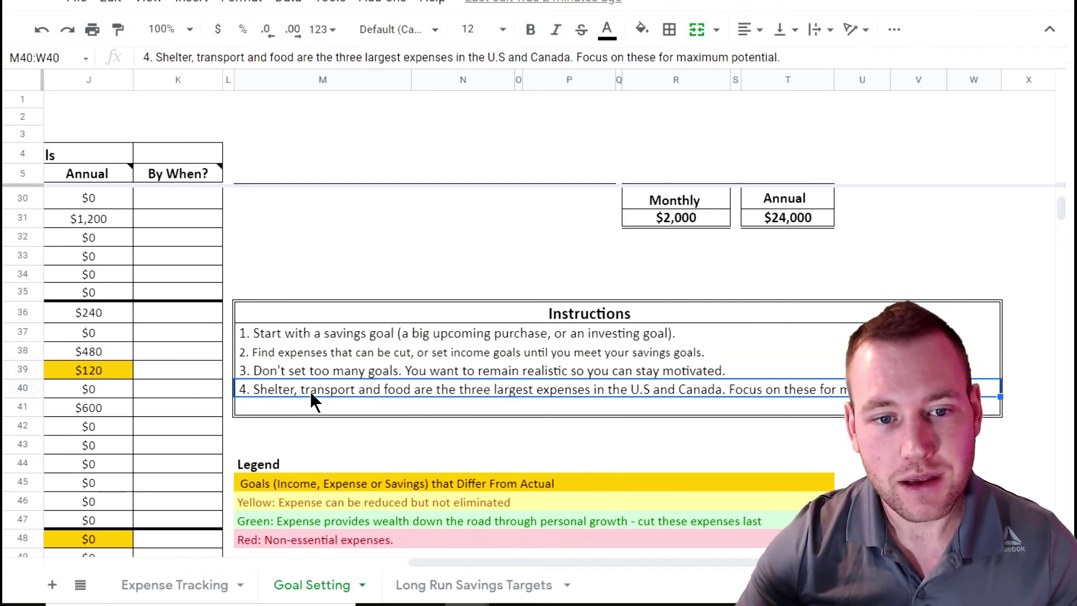
scroll(309, 392, down, 1)
double_click(277, 329)
drag(266, 330, 581, 341)
scroll(574, 344, down, 1)
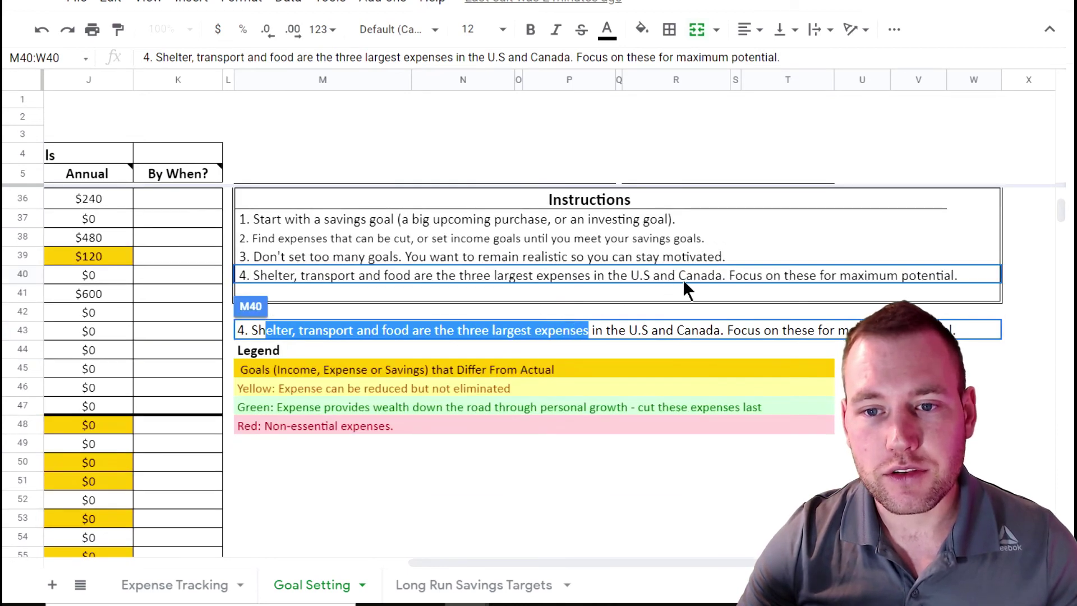